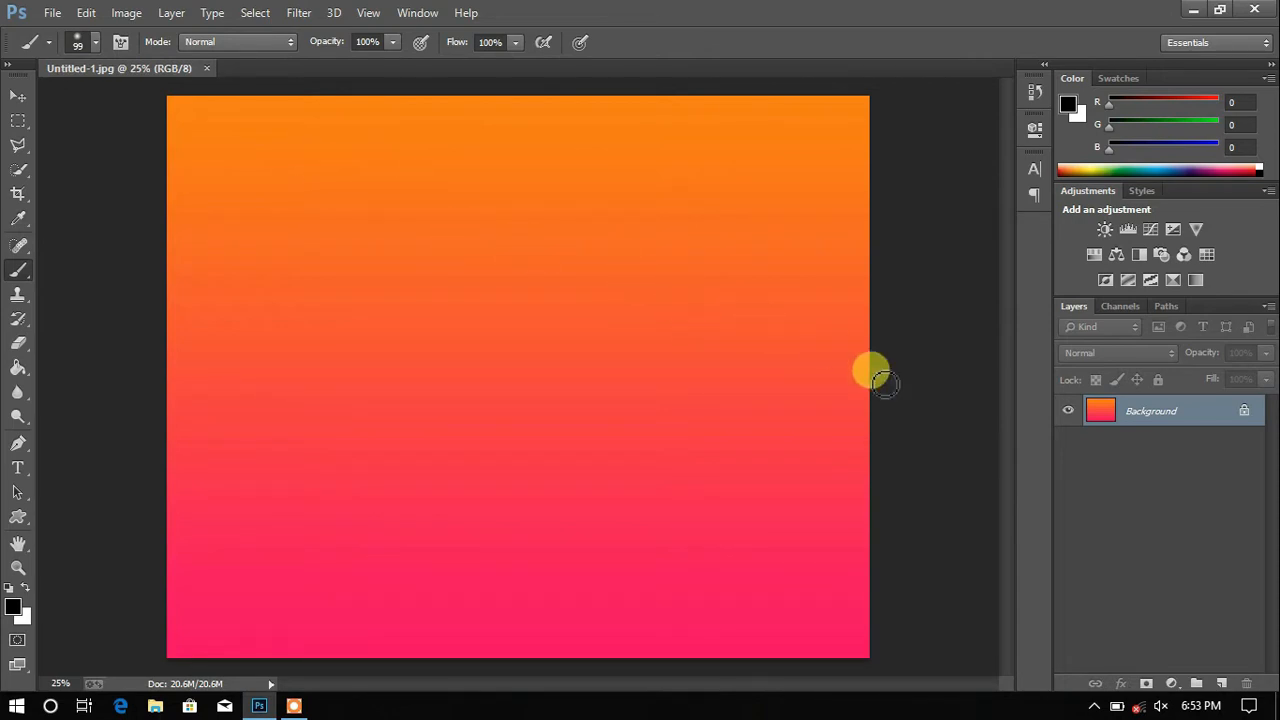
Unlock the Background layer and add the text "GLITCH TEXT" centred on the gradient canvas.
left_click(1243, 414)
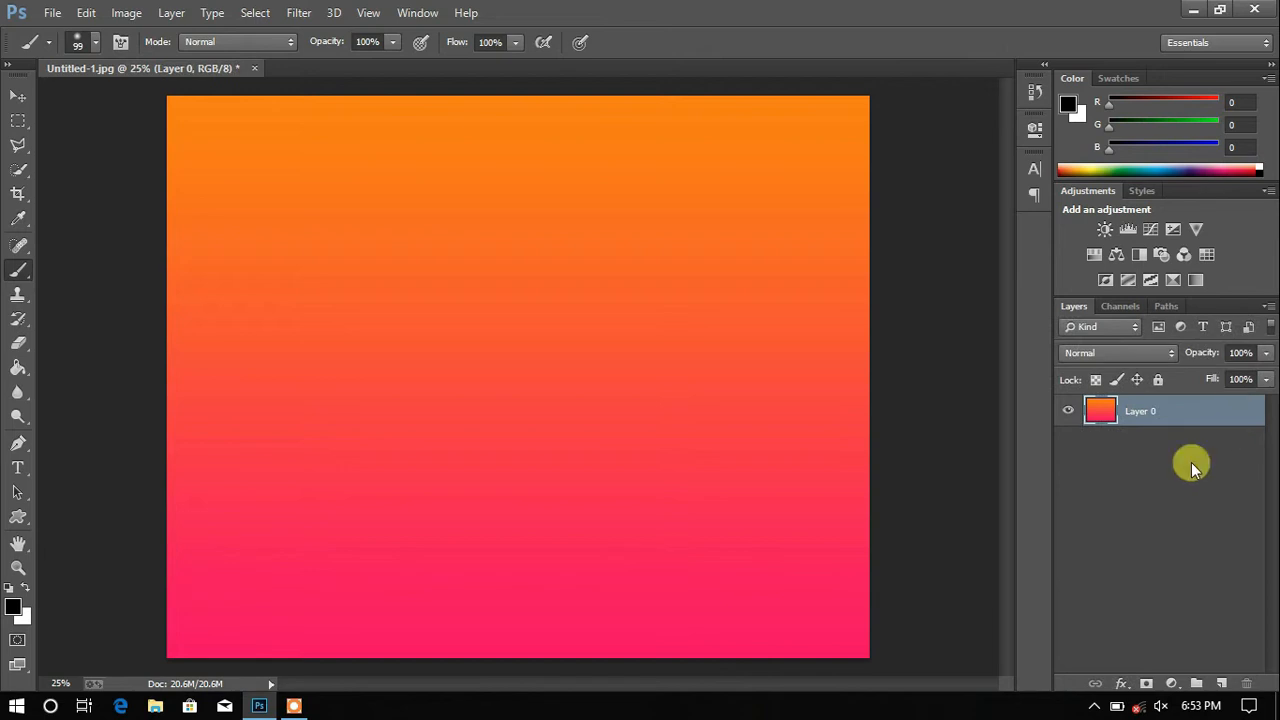
left_click(18, 468)
left_click(258, 389)
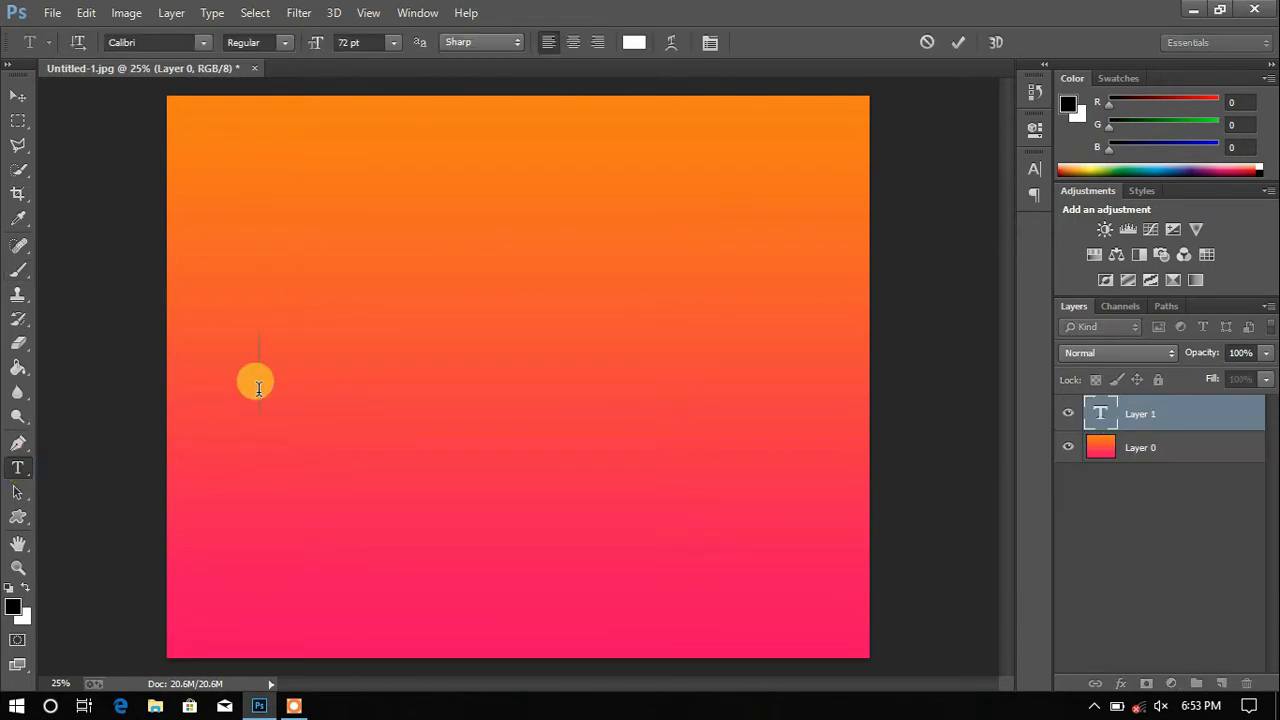
type("G")
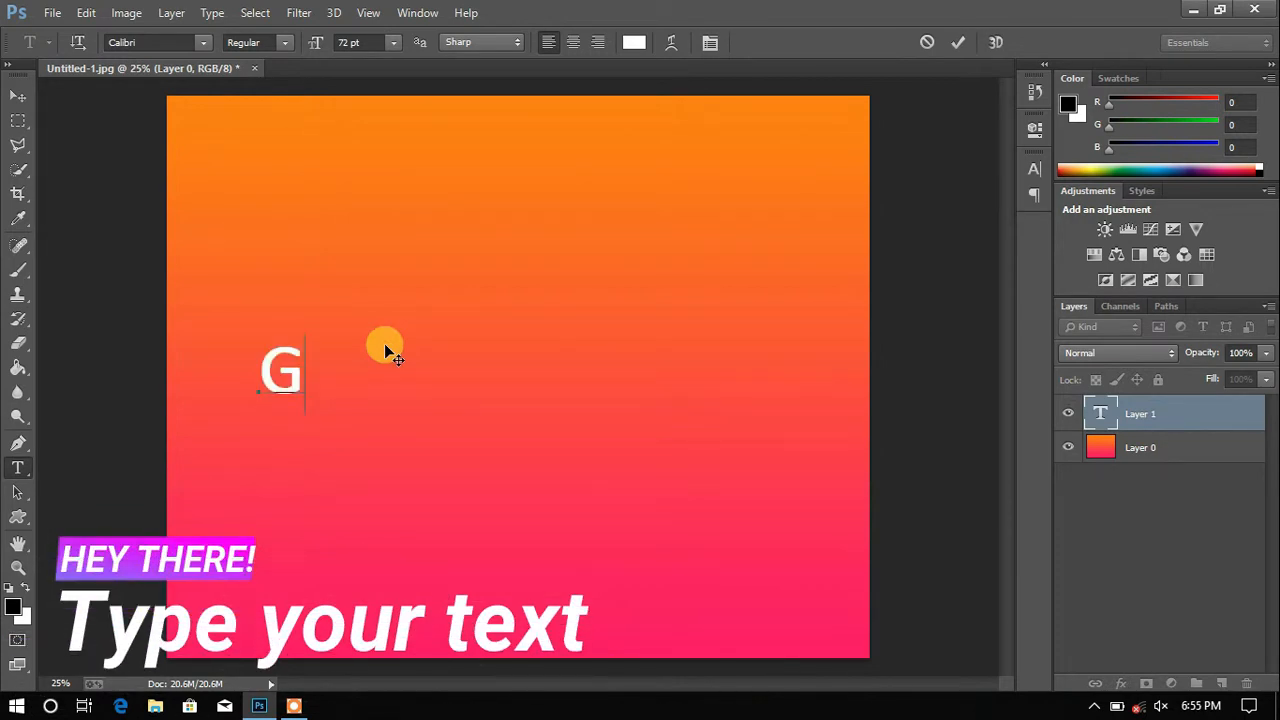
type("LIT")
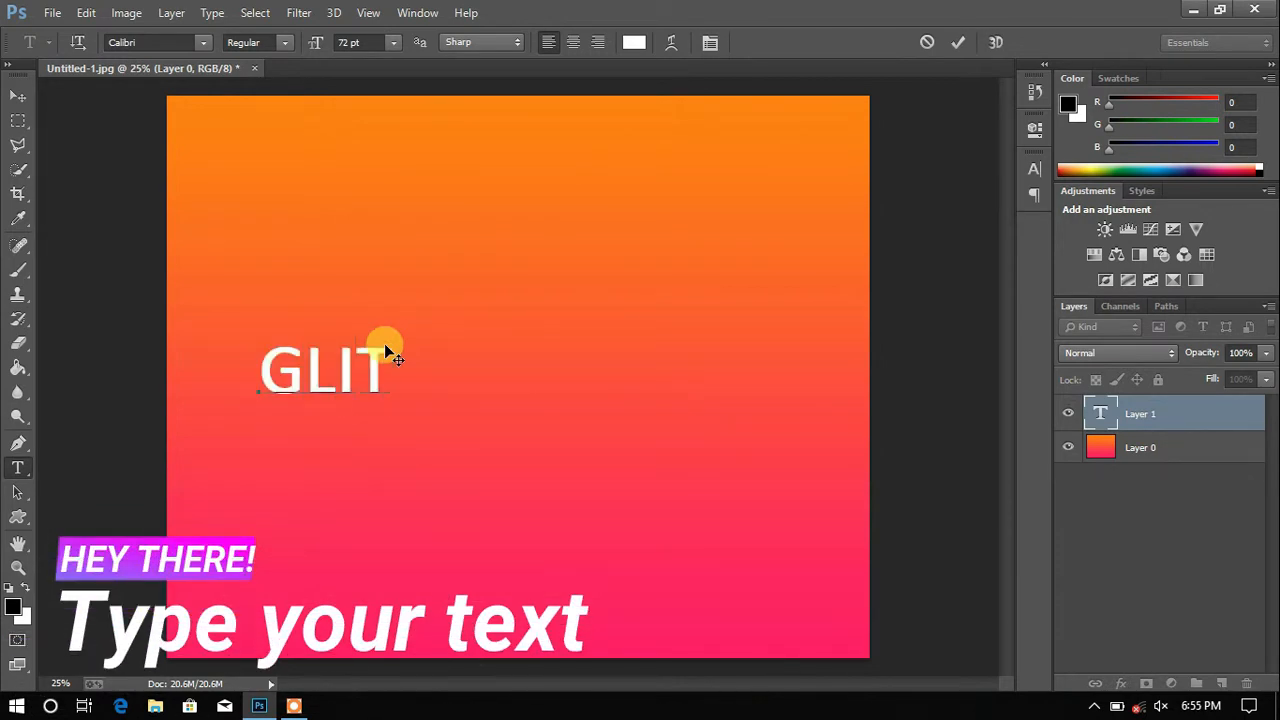
type("CH TEXT")
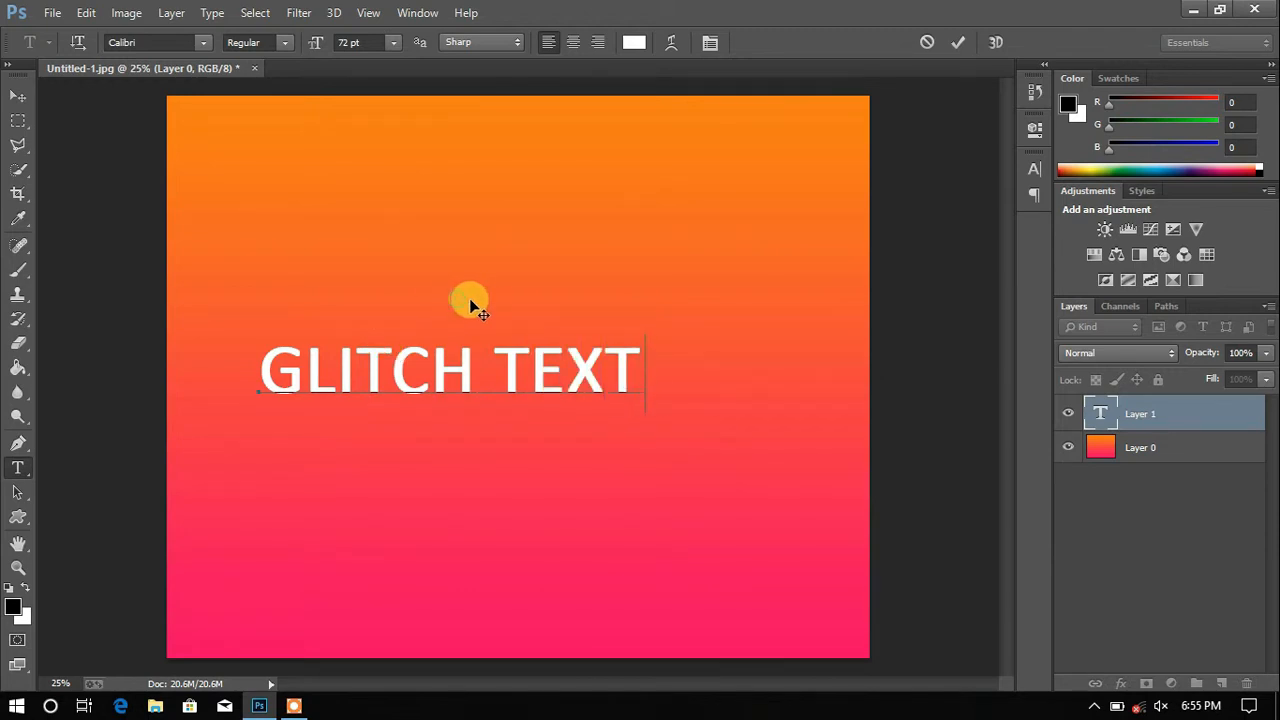
left_click_drag(462, 297, 523, 306)
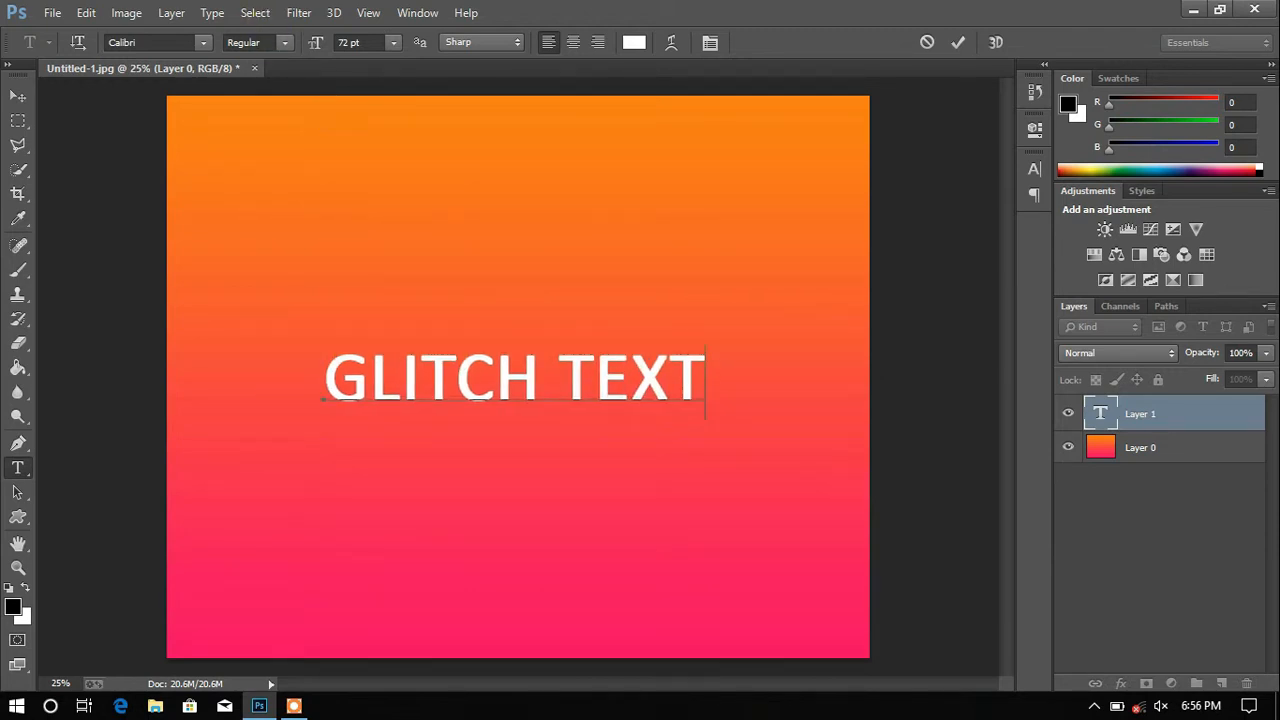
Set the text size to 72 pt and its colour to white (ffffff).
left_click(397, 42)
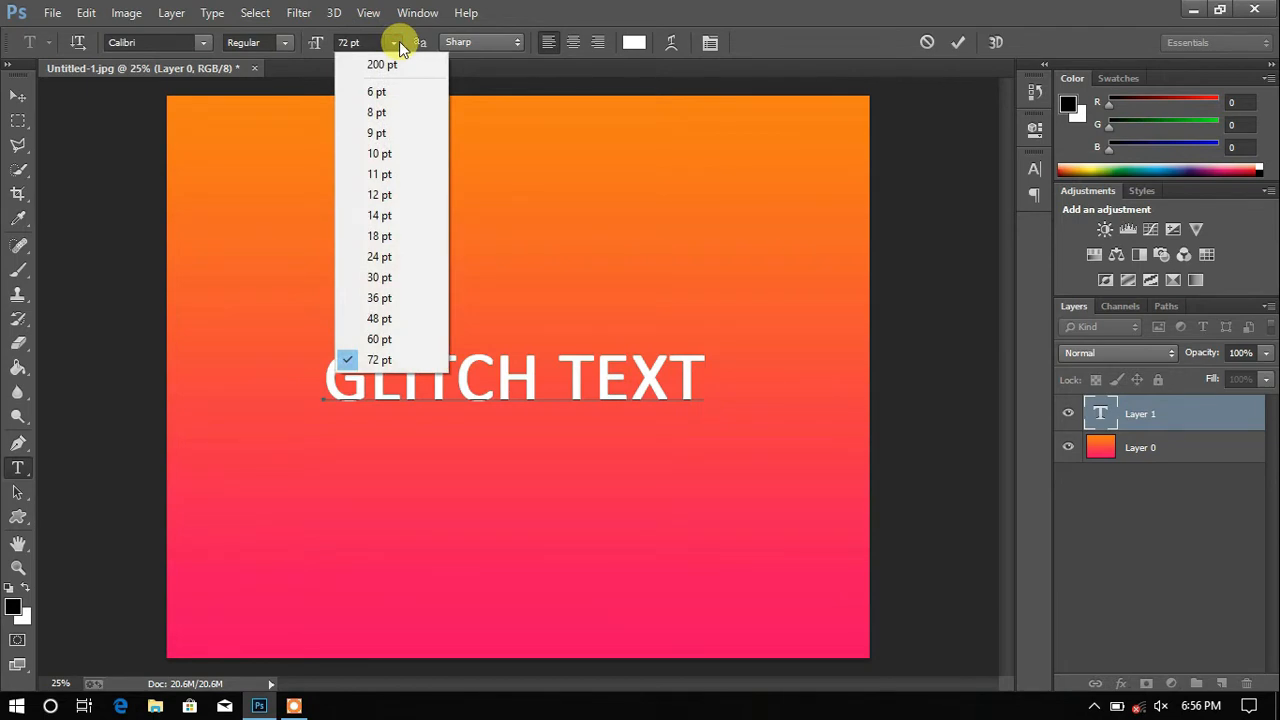
left_click(398, 361)
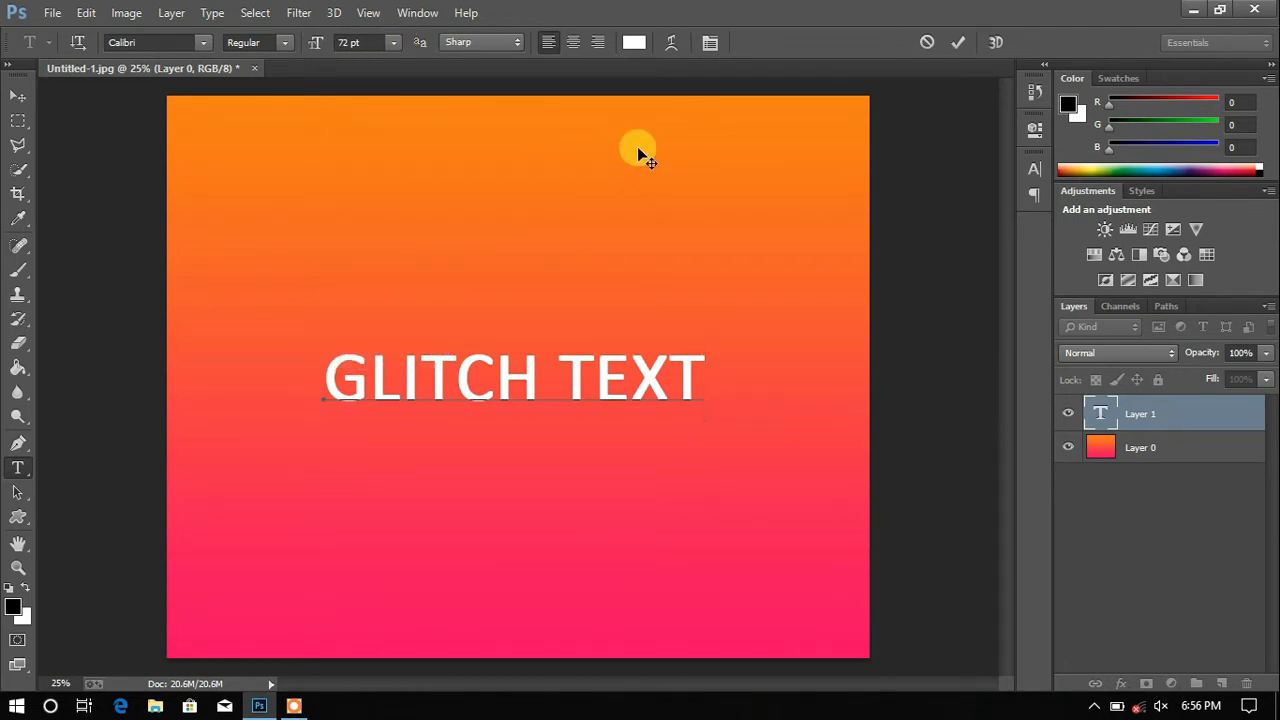
left_click(634, 42)
left_click_drag(697, 357, 530, 178)
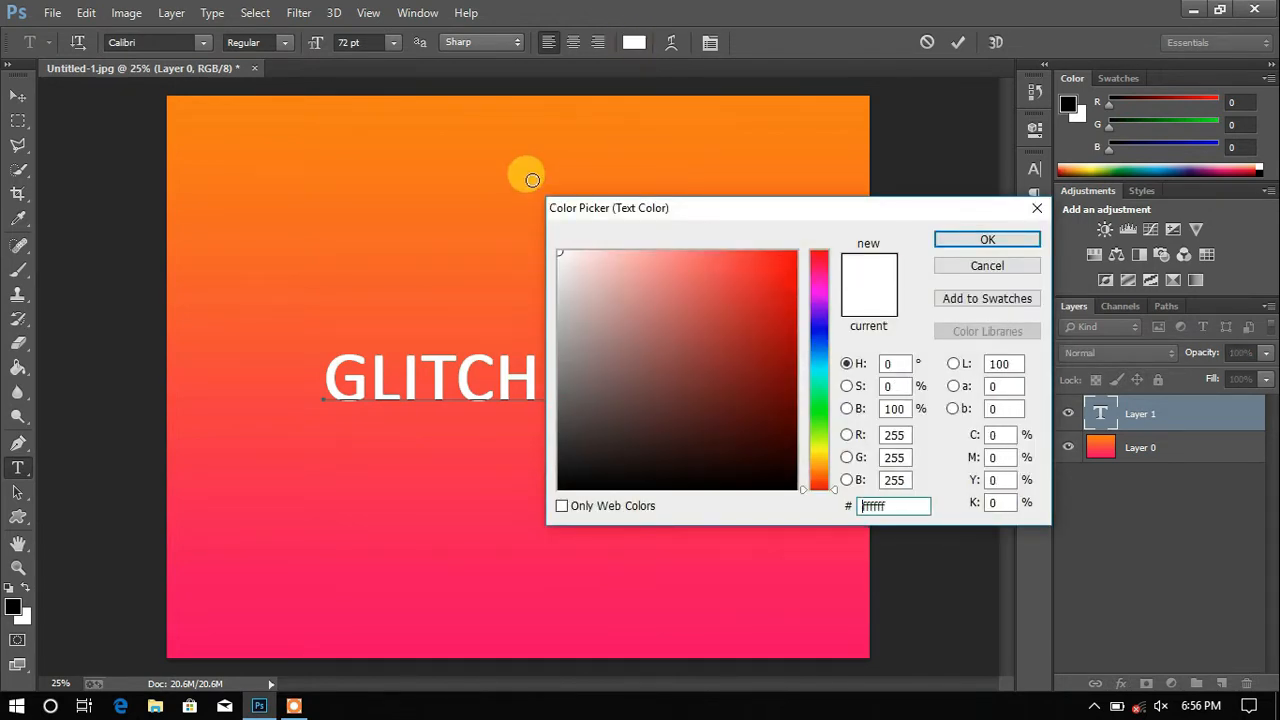
left_click(962, 241)
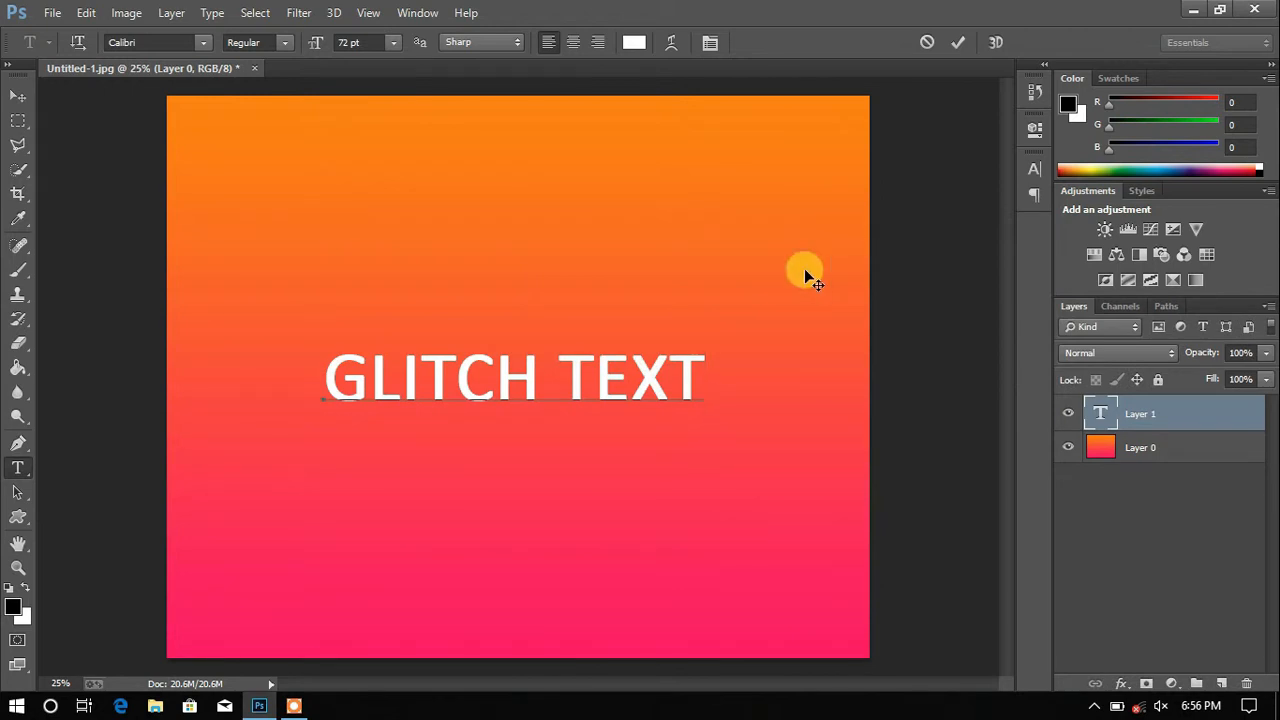
Commit the text and rasterize the GLITCH TEXT layer.
left_click(959, 42)
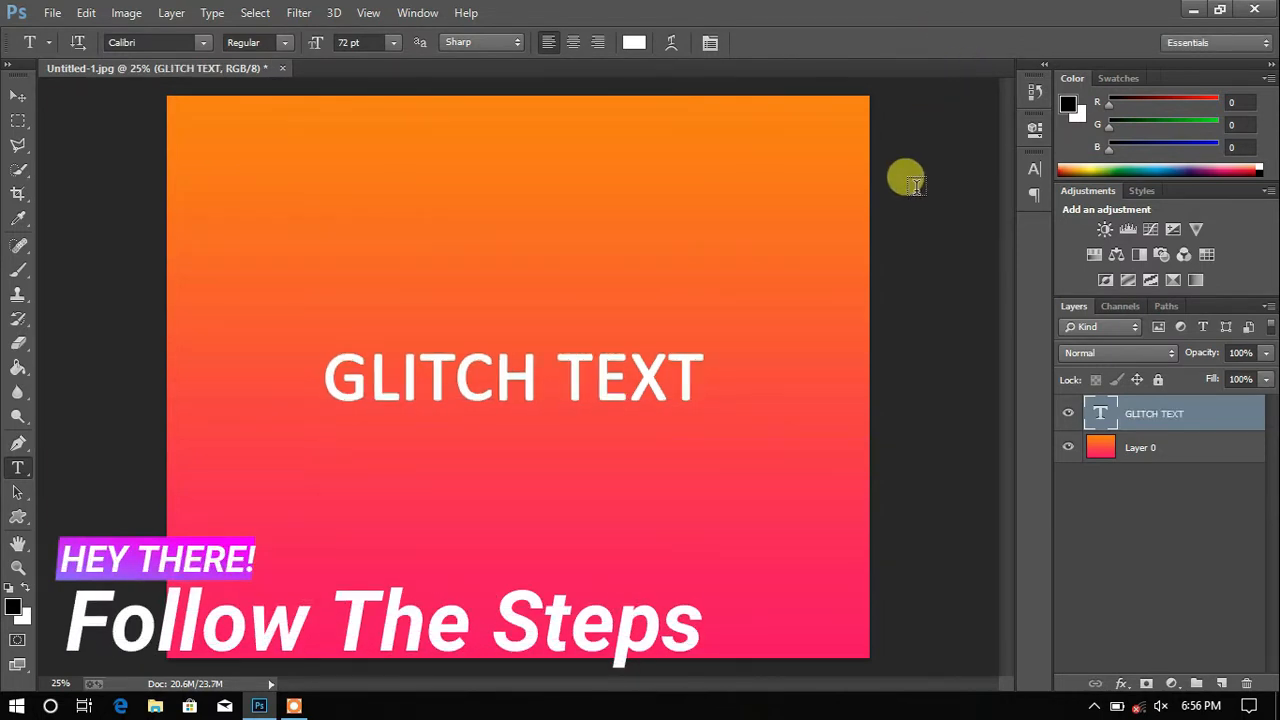
right_click(1135, 413)
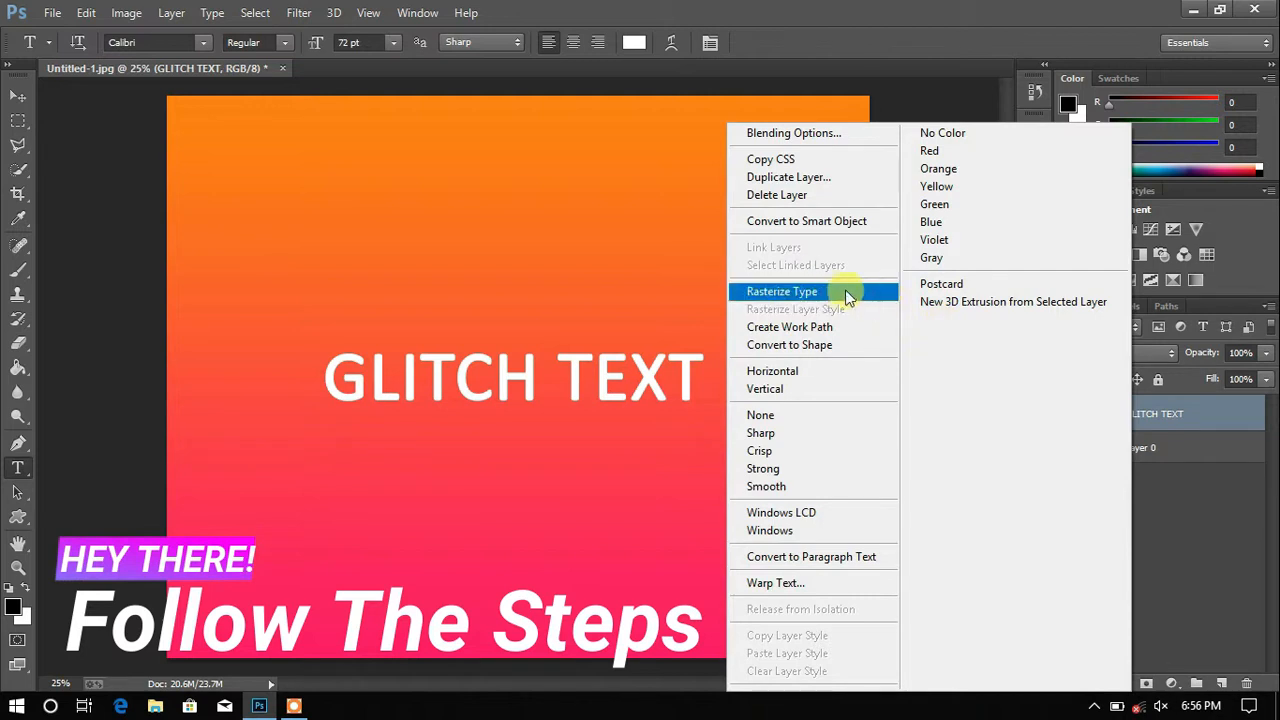
left_click(812, 295)
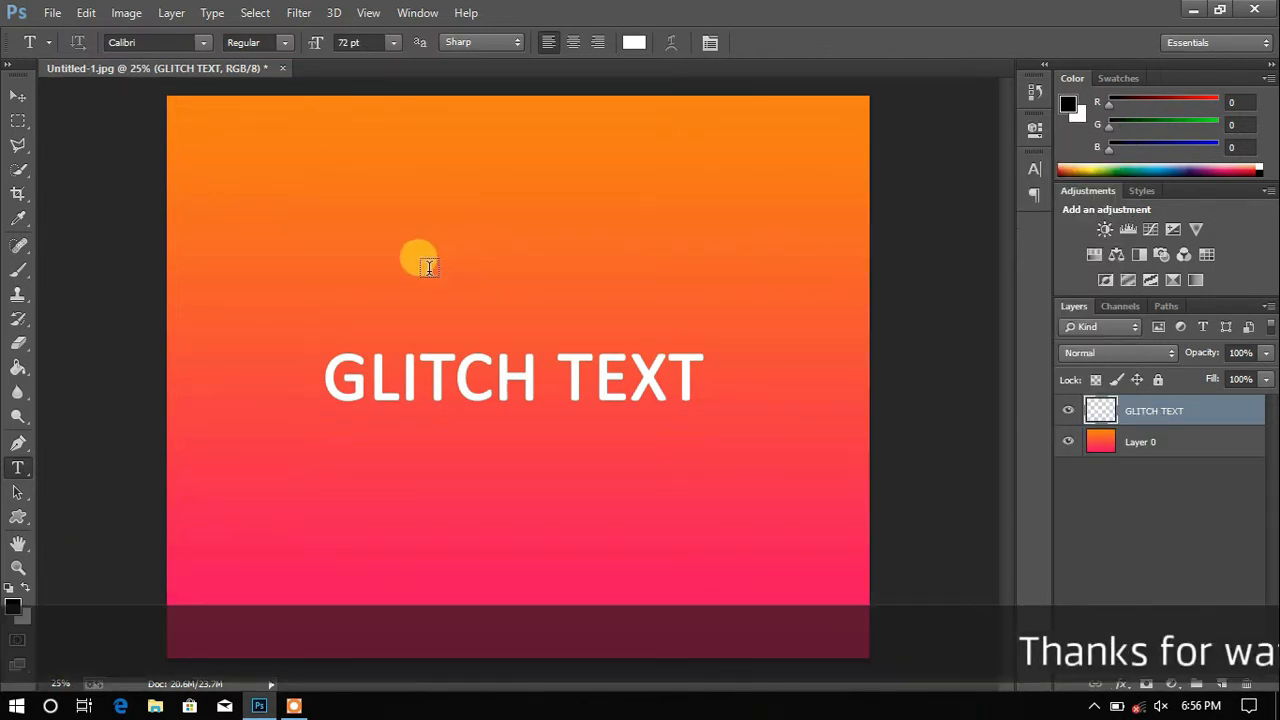
Select the lower part of GLITCH TEXT with the Polygonal Lasso, cutting diagonally from below the G up to the top of the last T.
left_click(20, 147)
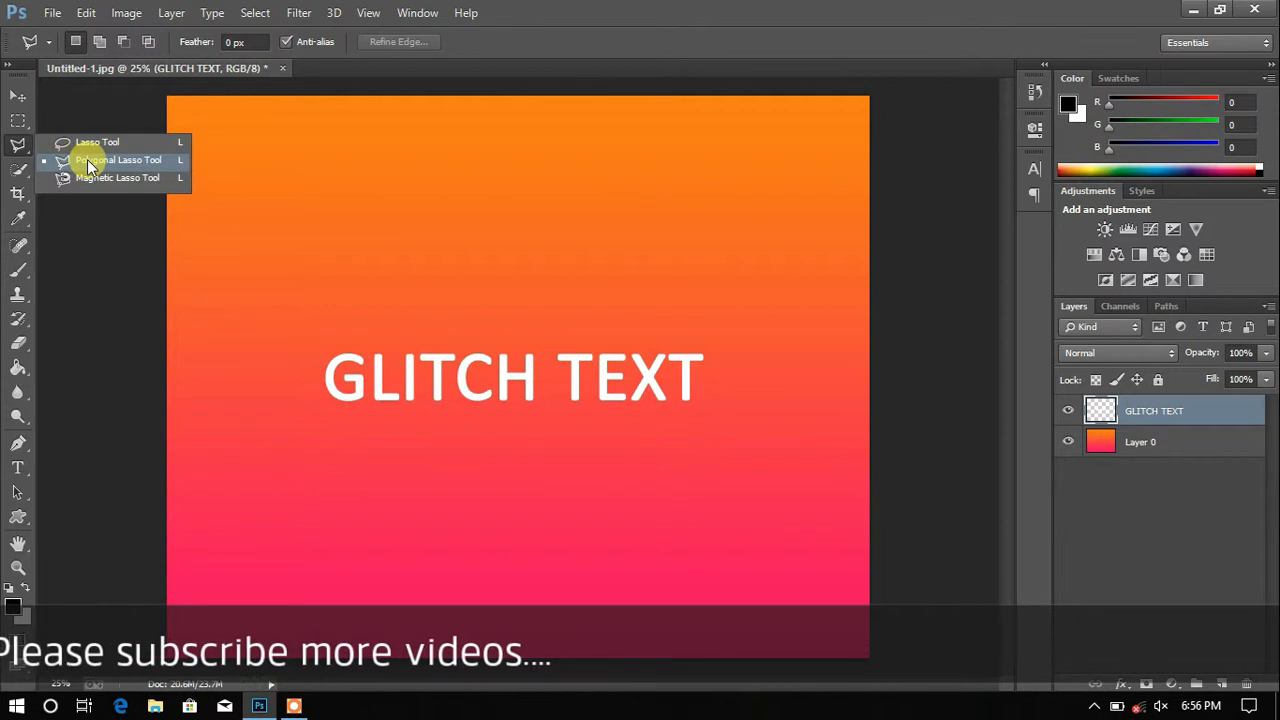
left_click(87, 160)
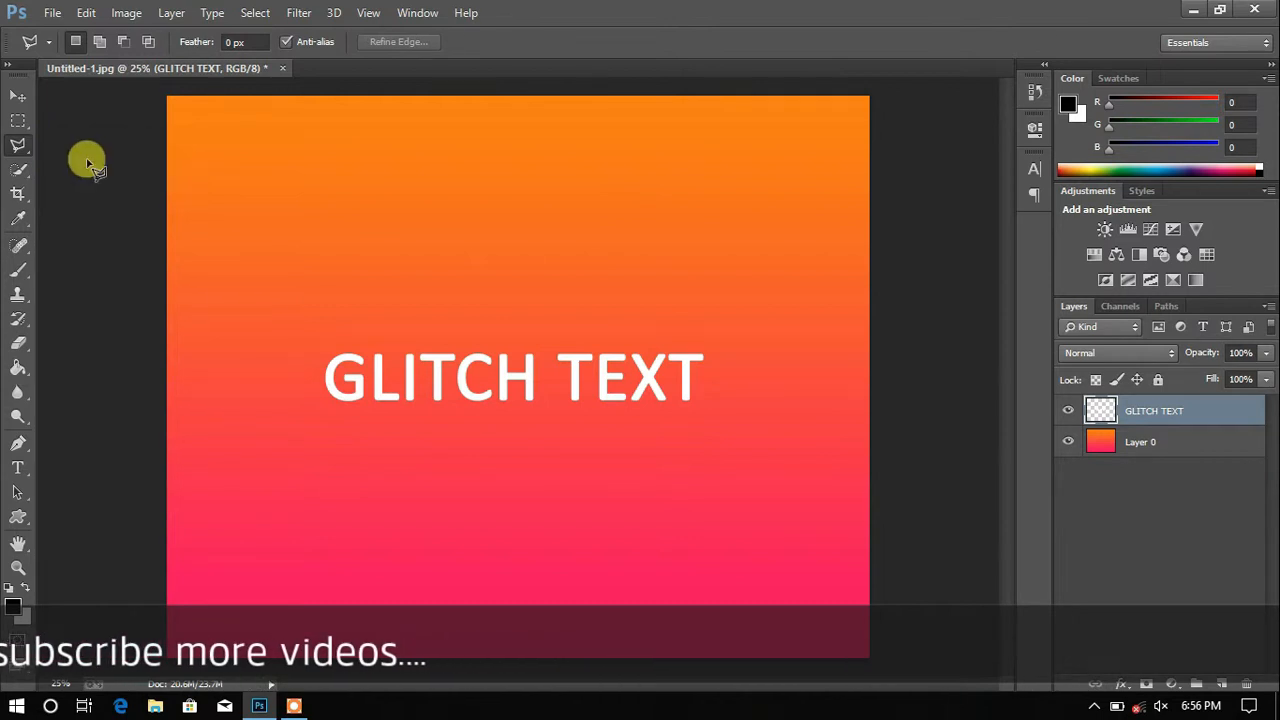
left_click(302, 403)
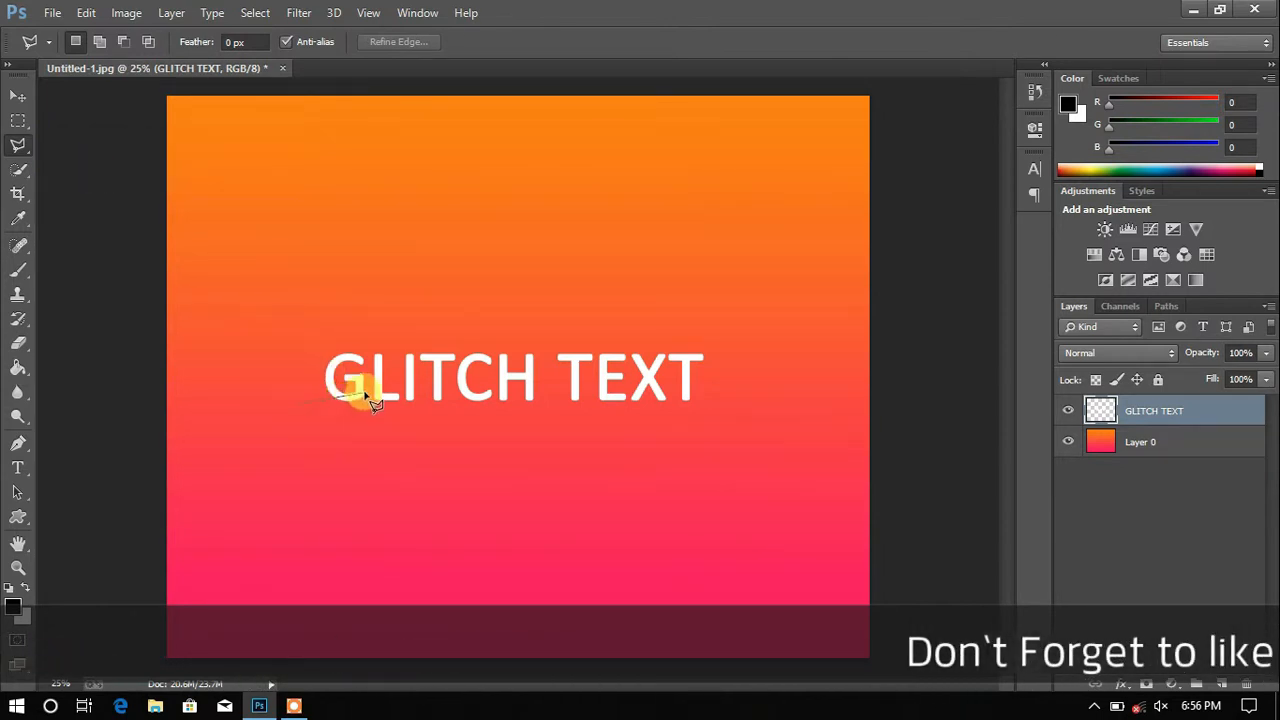
left_click(706, 357)
left_click(731, 359)
left_click(734, 441)
left_click(322, 448)
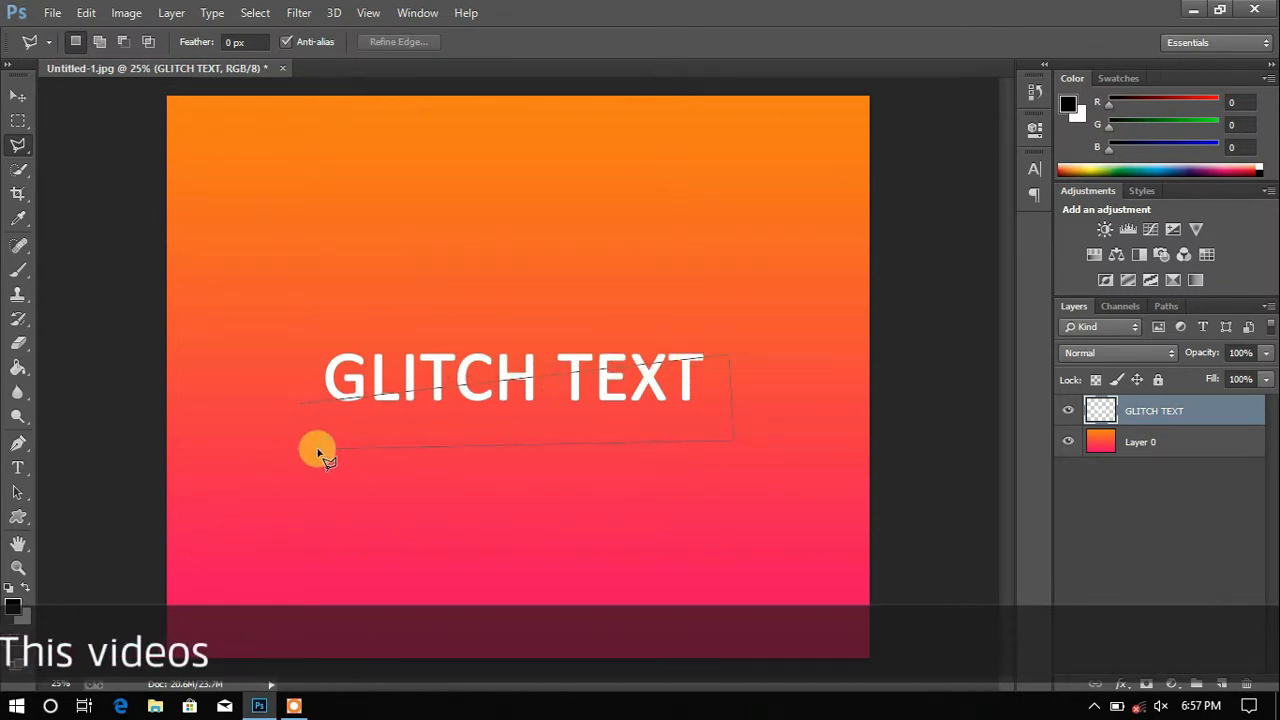
left_click(302, 407)
left_click_drag(424, 420, 422, 420)
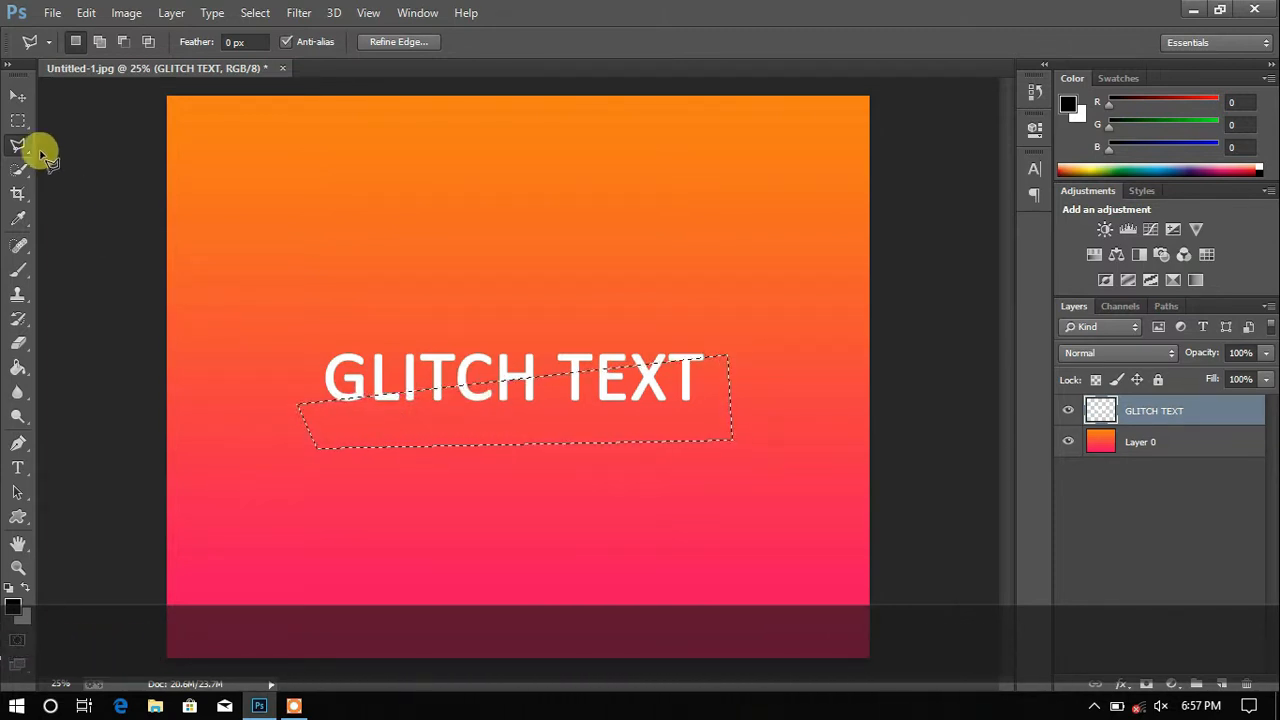
Shift the selected lower slice of the text slightly to the right and deselect it.
left_click(17, 99)
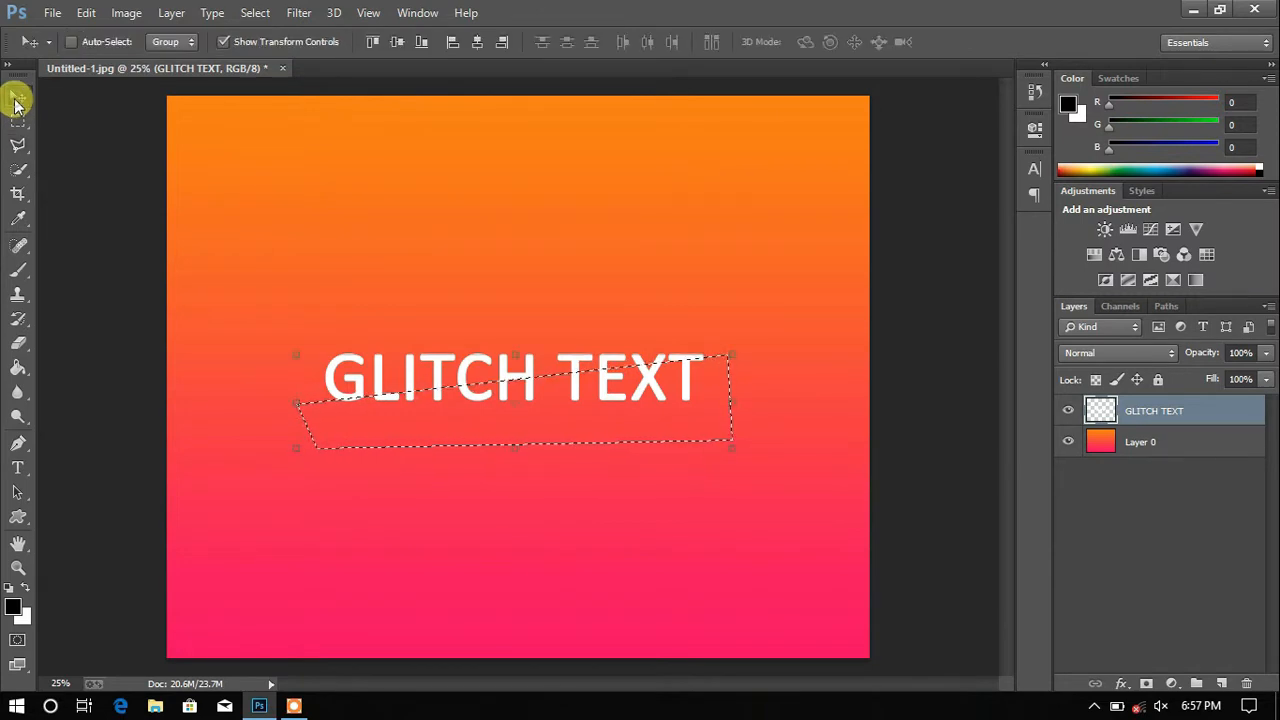
left_click_drag(397, 414, 401, 416)
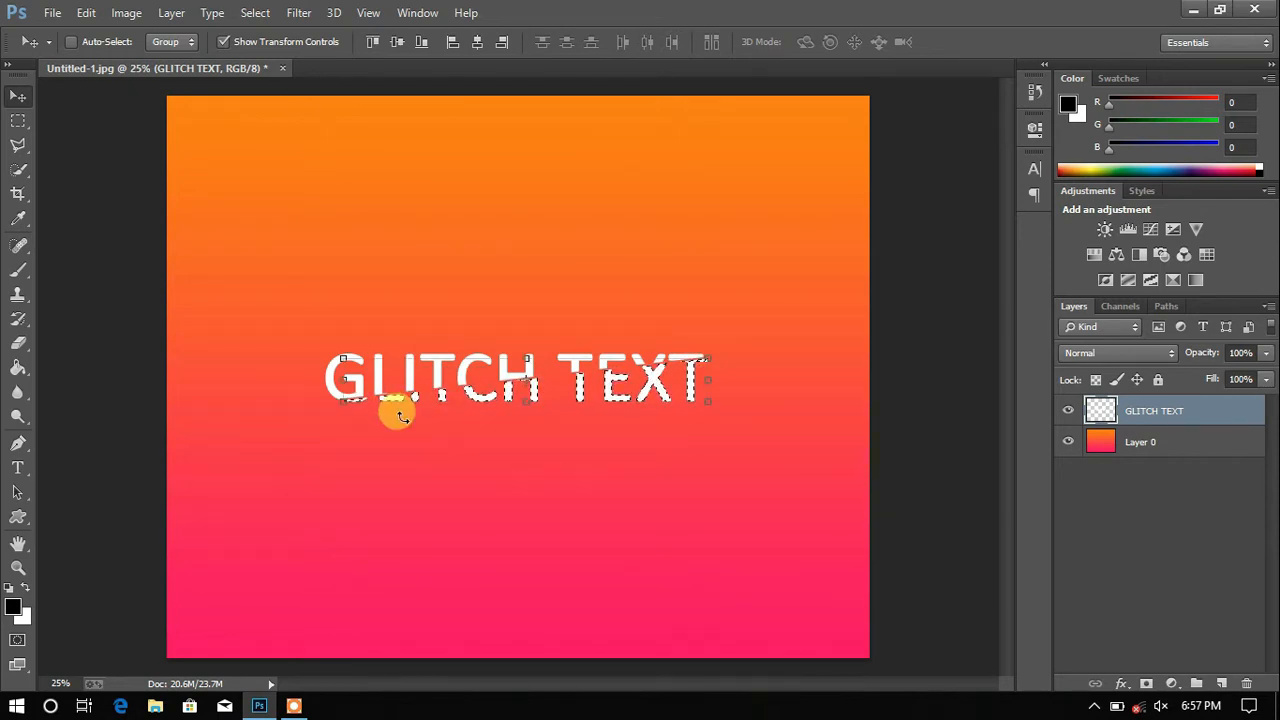
left_click(18, 148)
left_click(389, 399)
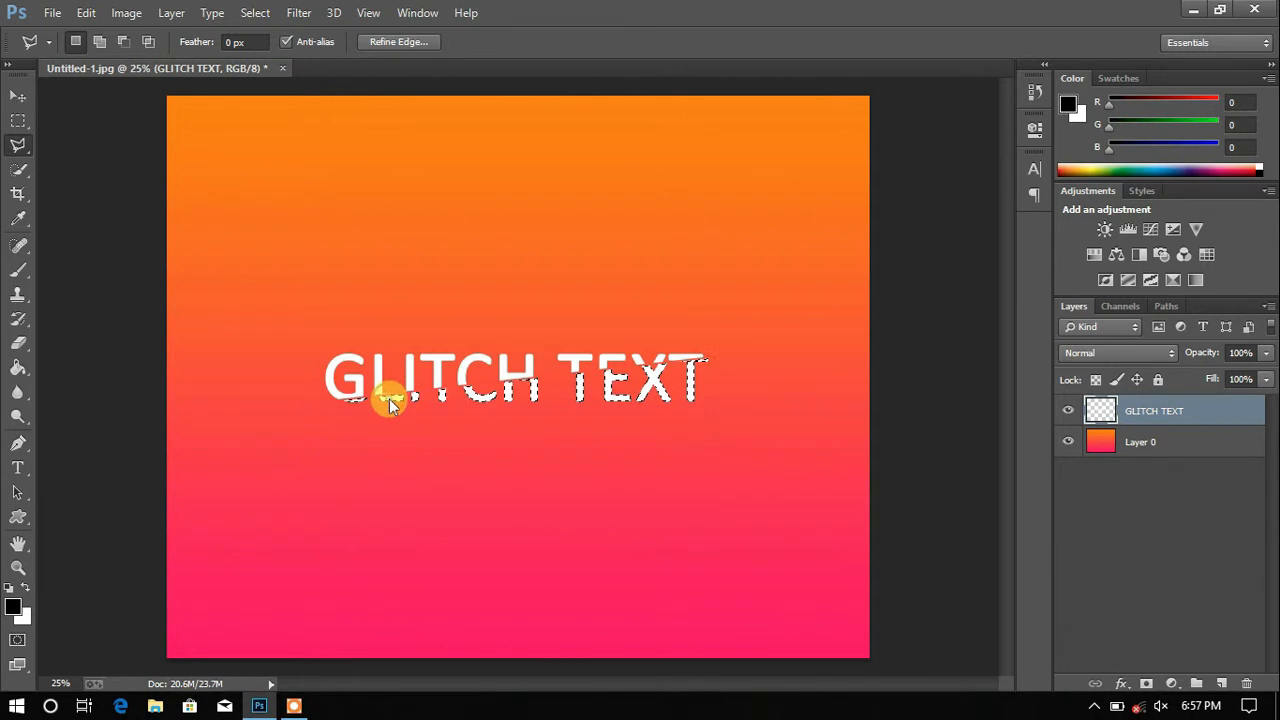
right_click(389, 399)
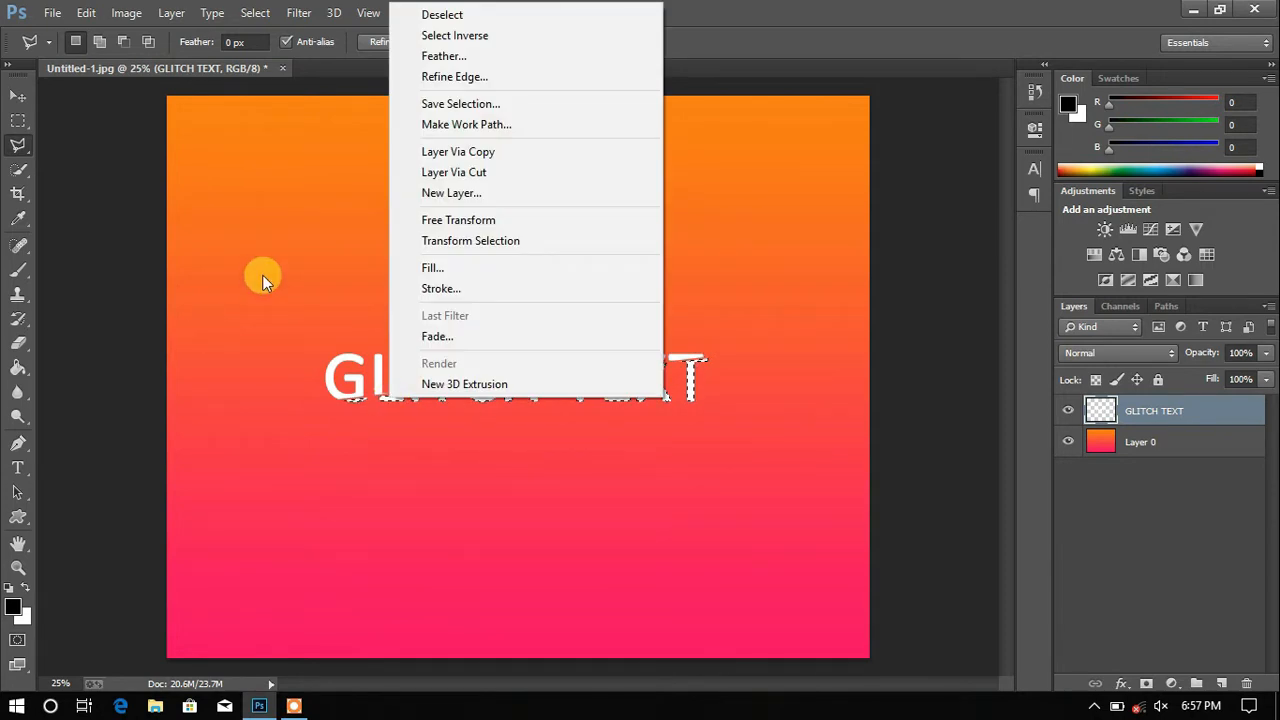
left_click(437, 19)
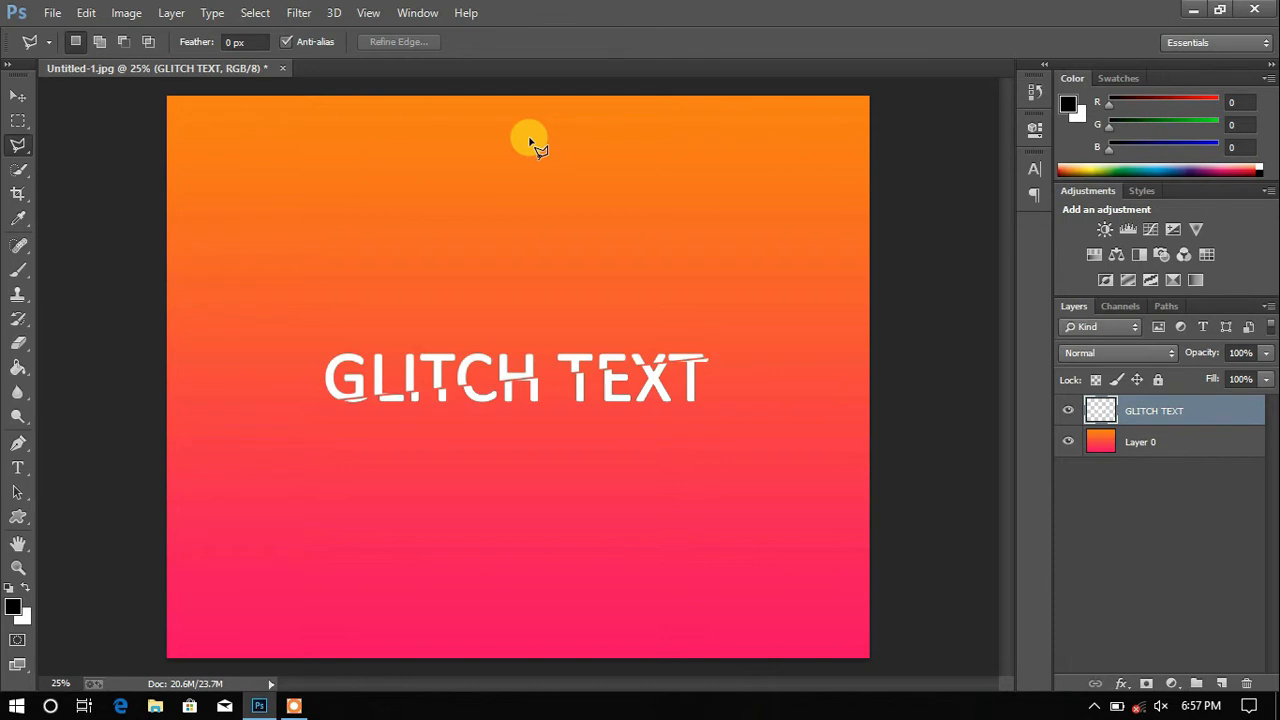
Draw a triangular Polygonal Lasso selection over the upper part of the word GLITCH, with a slanted lower edge through the letters.
left_click(314, 391)
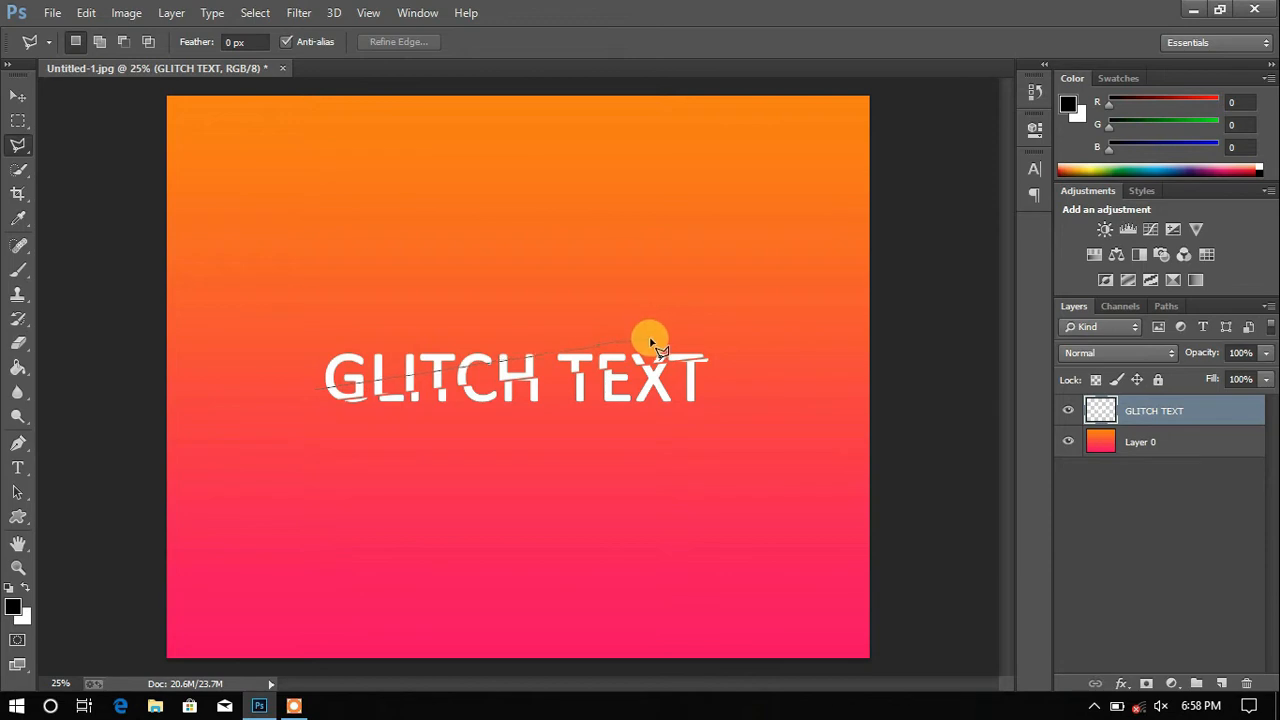
left_click(651, 343)
left_click(301, 284)
left_click(314, 392)
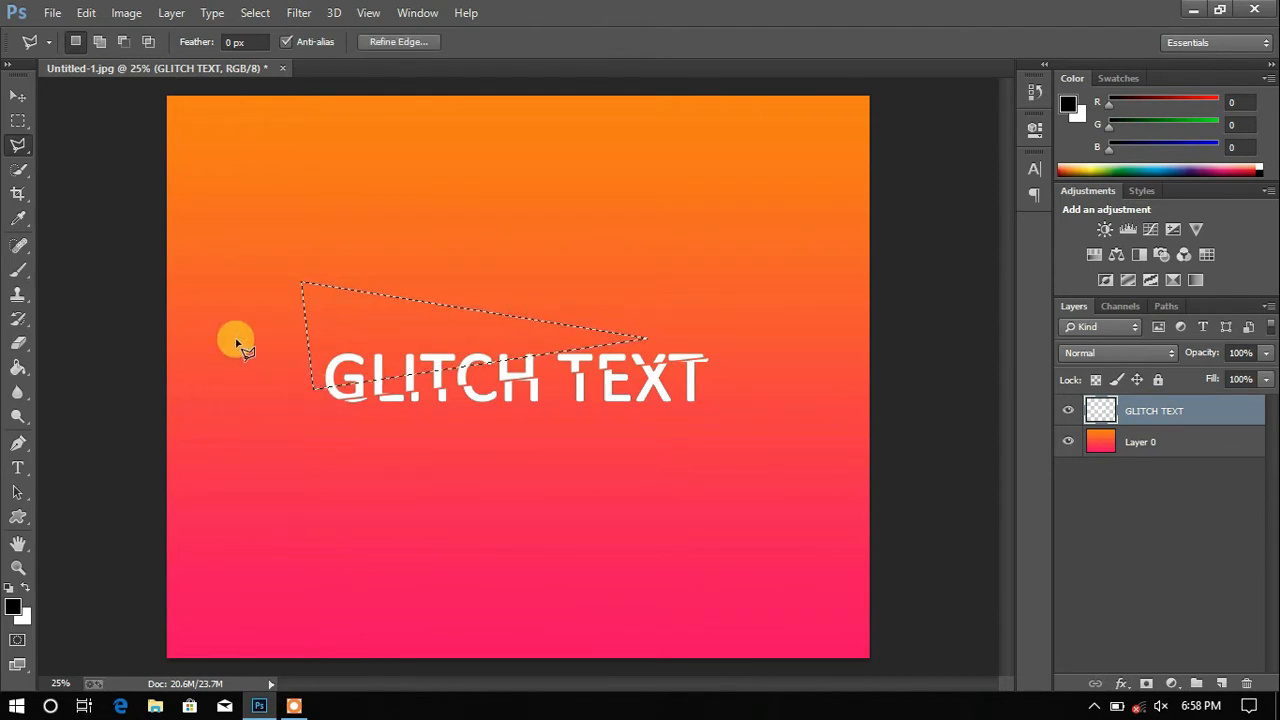
Shift the selected upper slice of GLITCH slightly to the left, then deselect it.
left_click(18, 96)
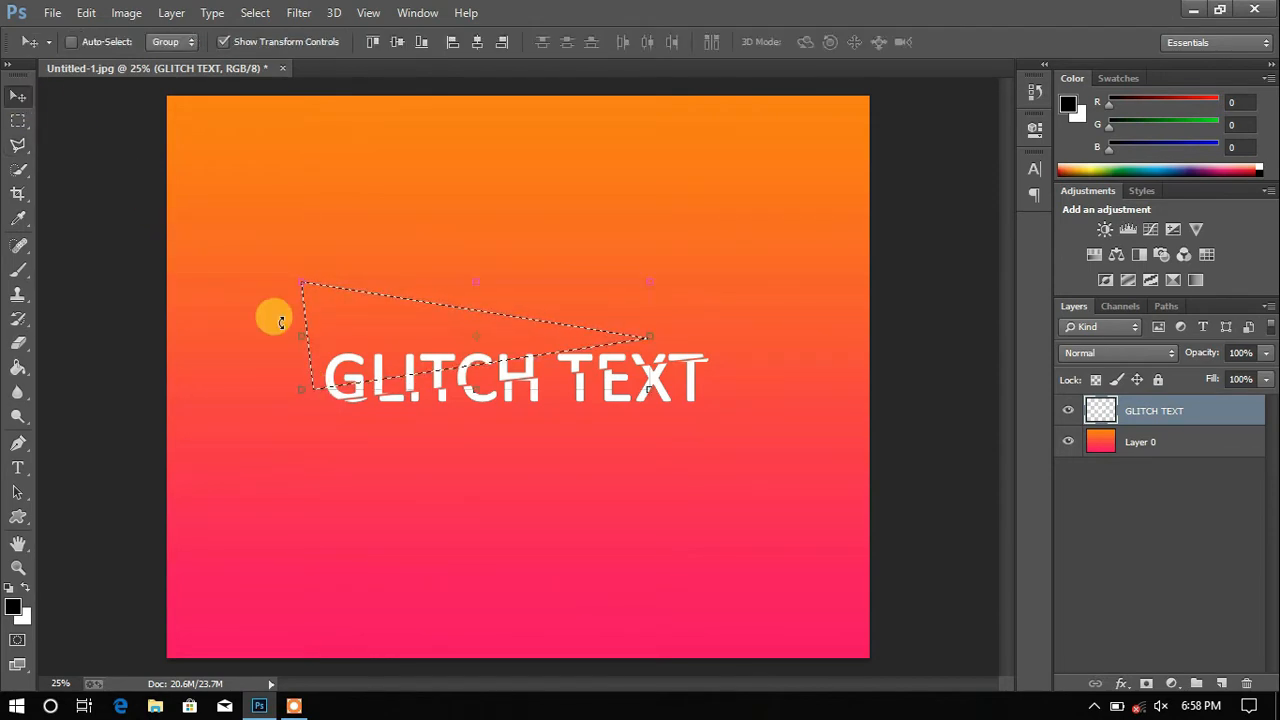
left_click_drag(357, 336, 362, 372)
key("ctrl+t")
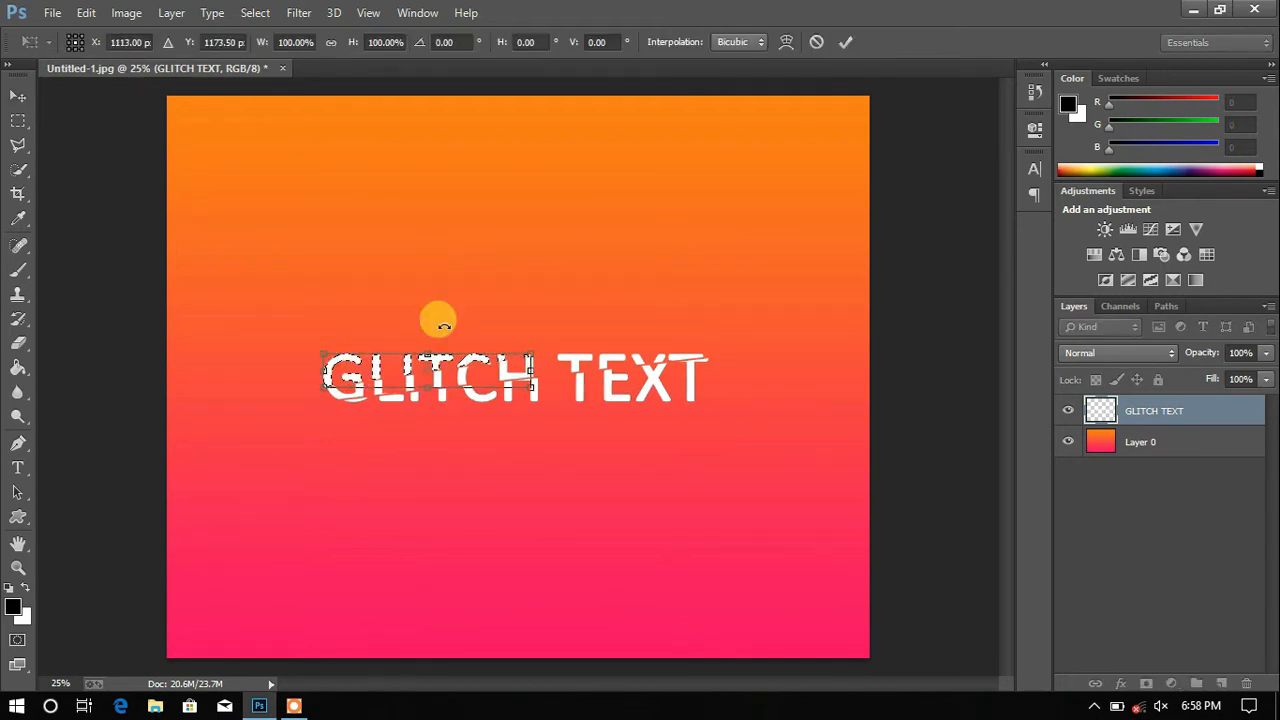
left_click(845, 41)
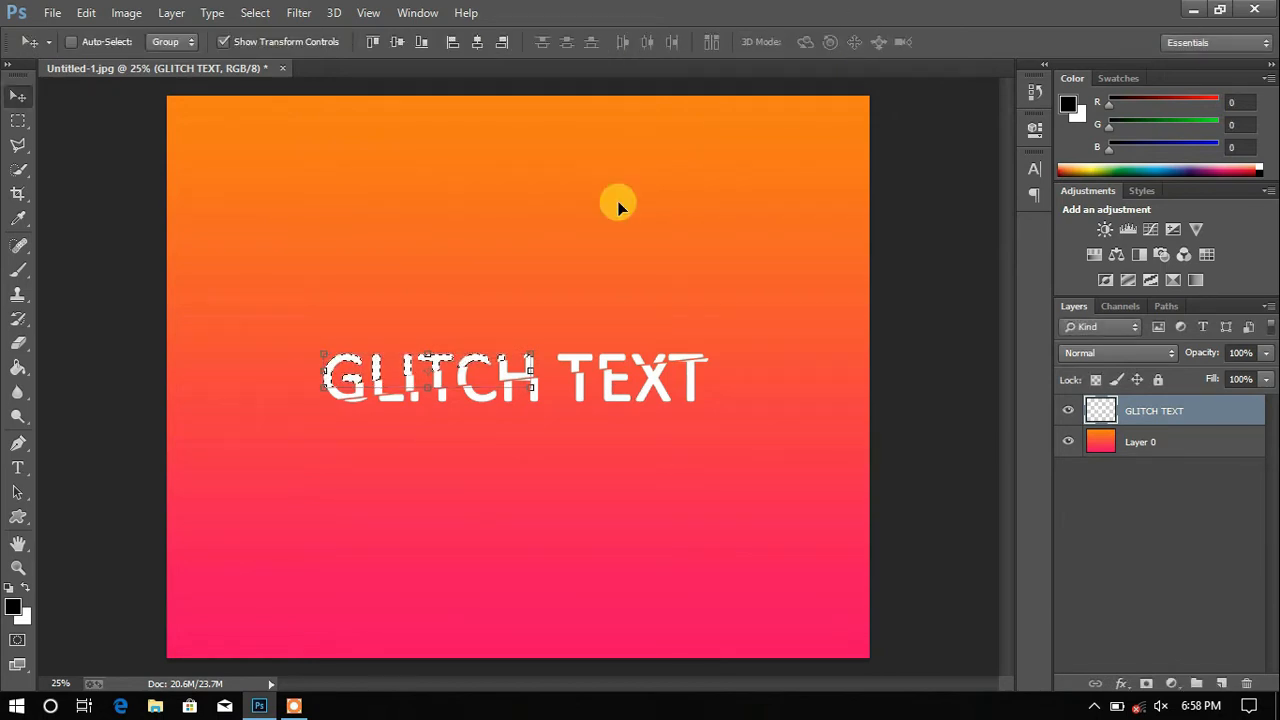
left_click(17, 143)
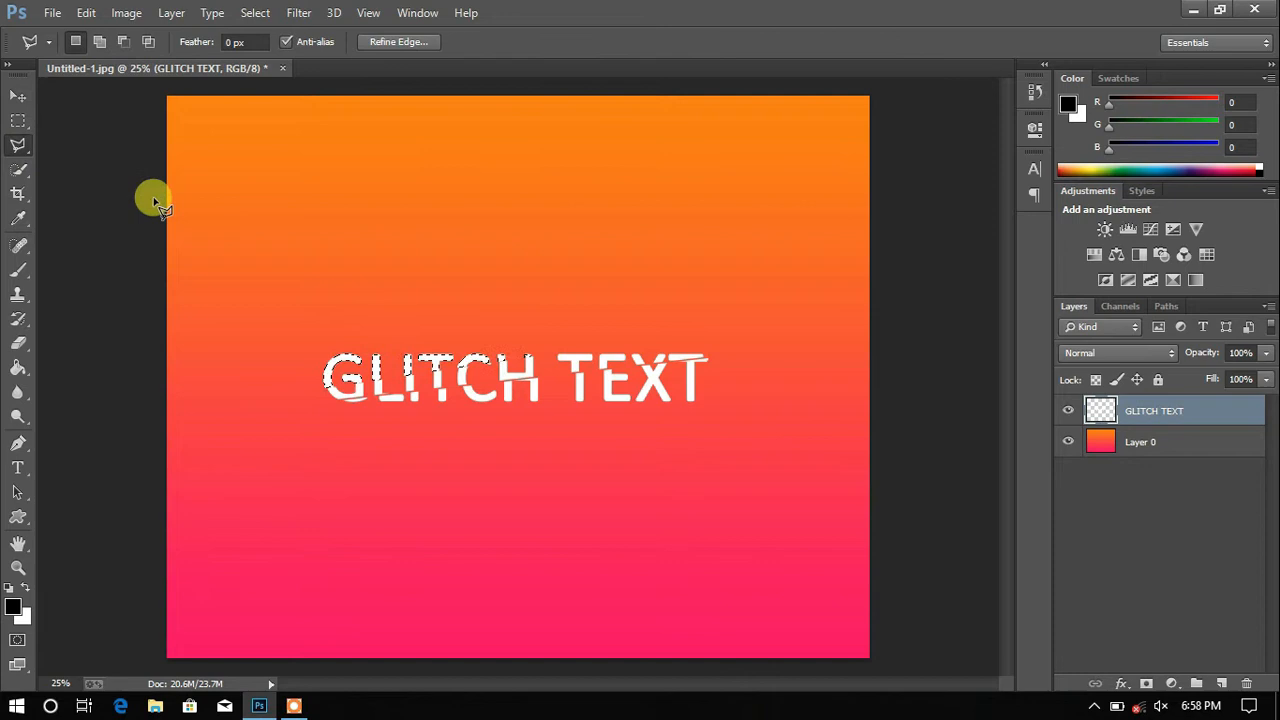
right_click(328, 377)
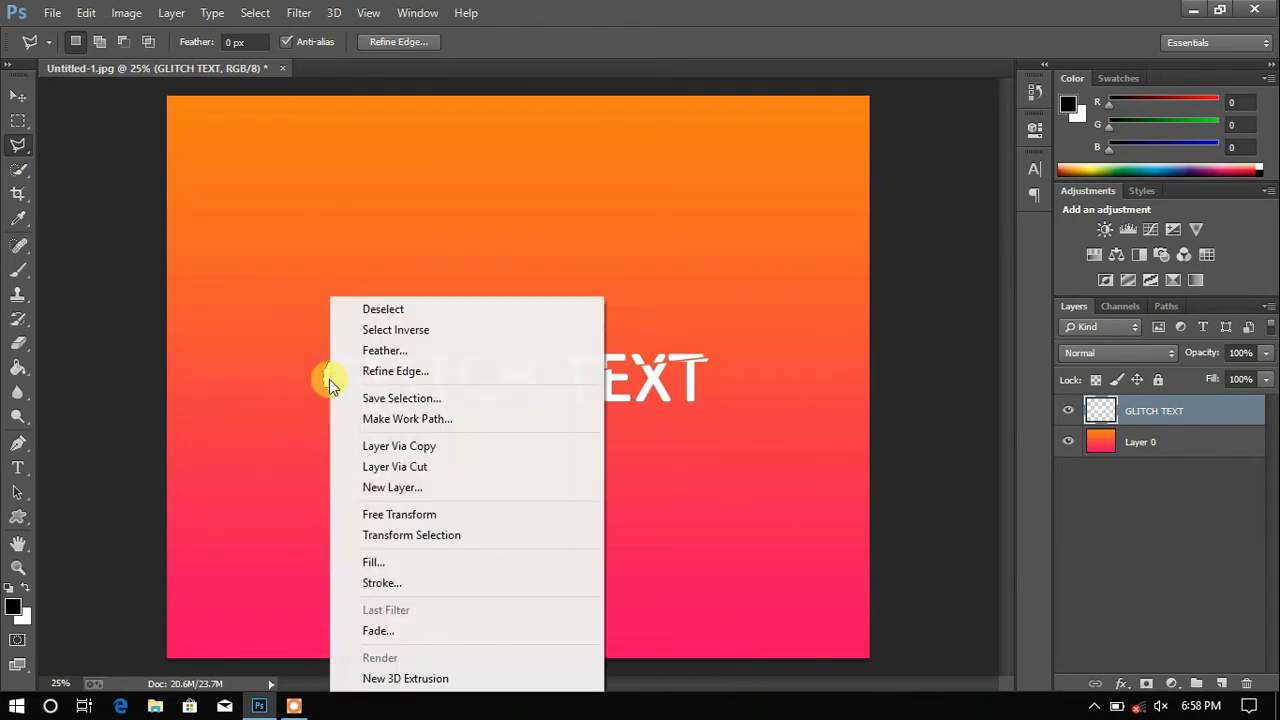
left_click(345, 306)
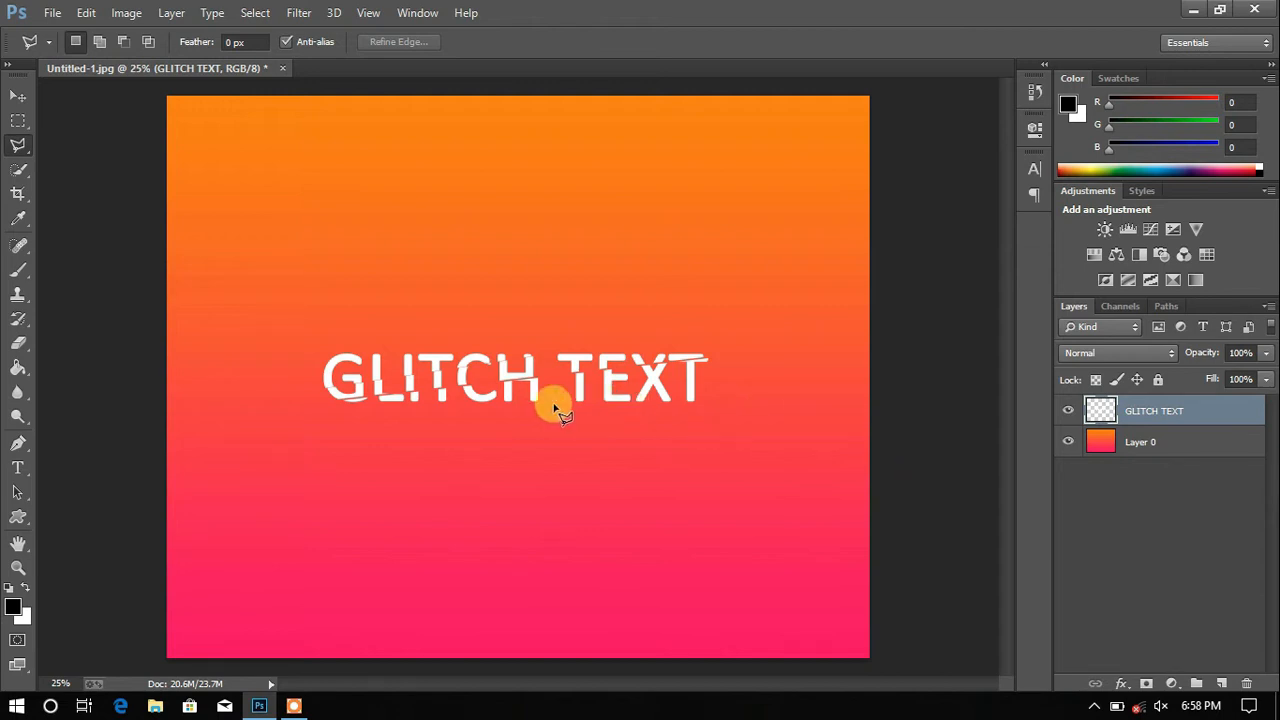
Select the lower part of the word TEXT with the Polygonal Lasso, using a slanted upper edge through the letters.
left_click(724, 371)
left_click(729, 442)
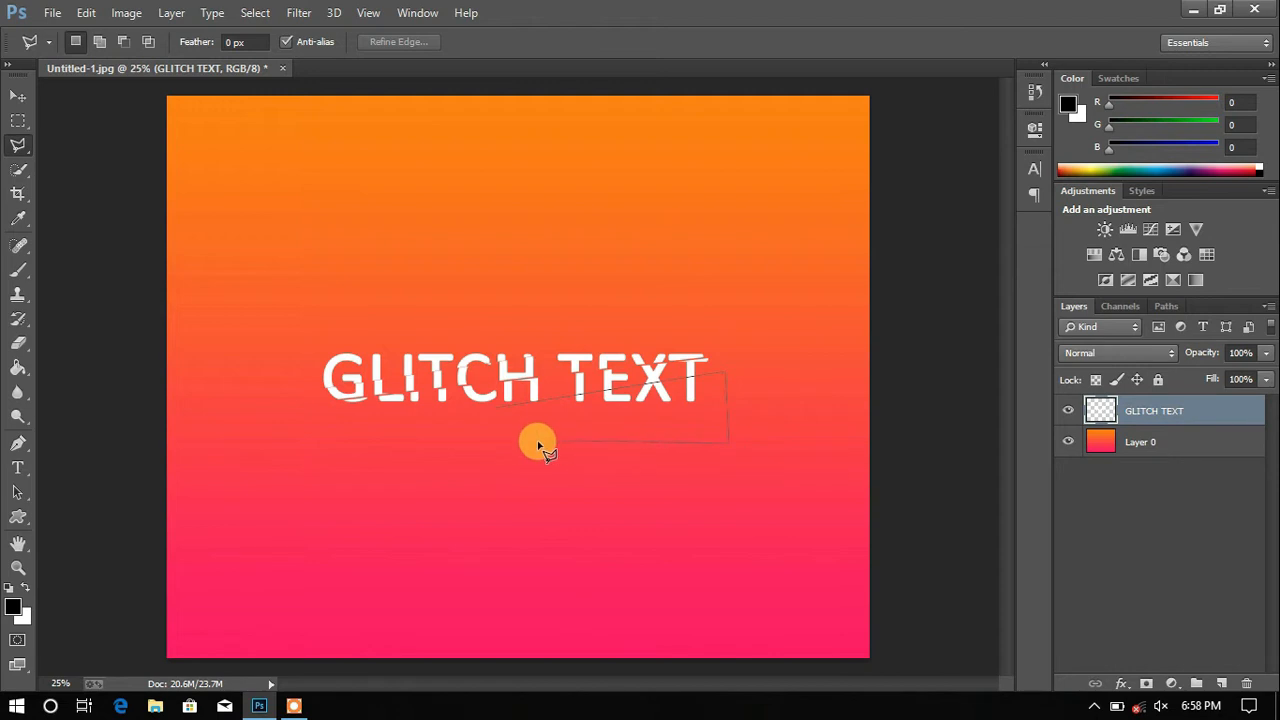
left_click(485, 438)
double_click(495, 413)
Shift the selected lower slice of the word TEXT slightly sideways, then deselect it.
left_click(17, 97)
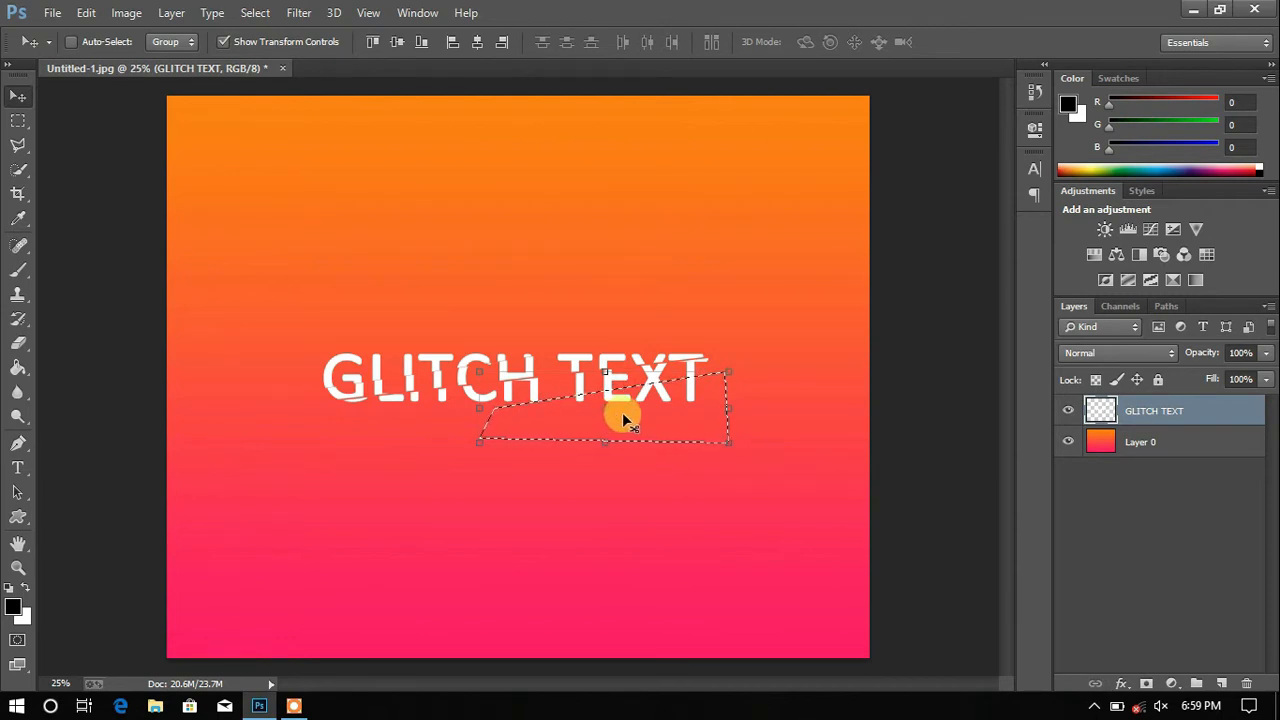
left_click_drag(622, 412, 622, 412)
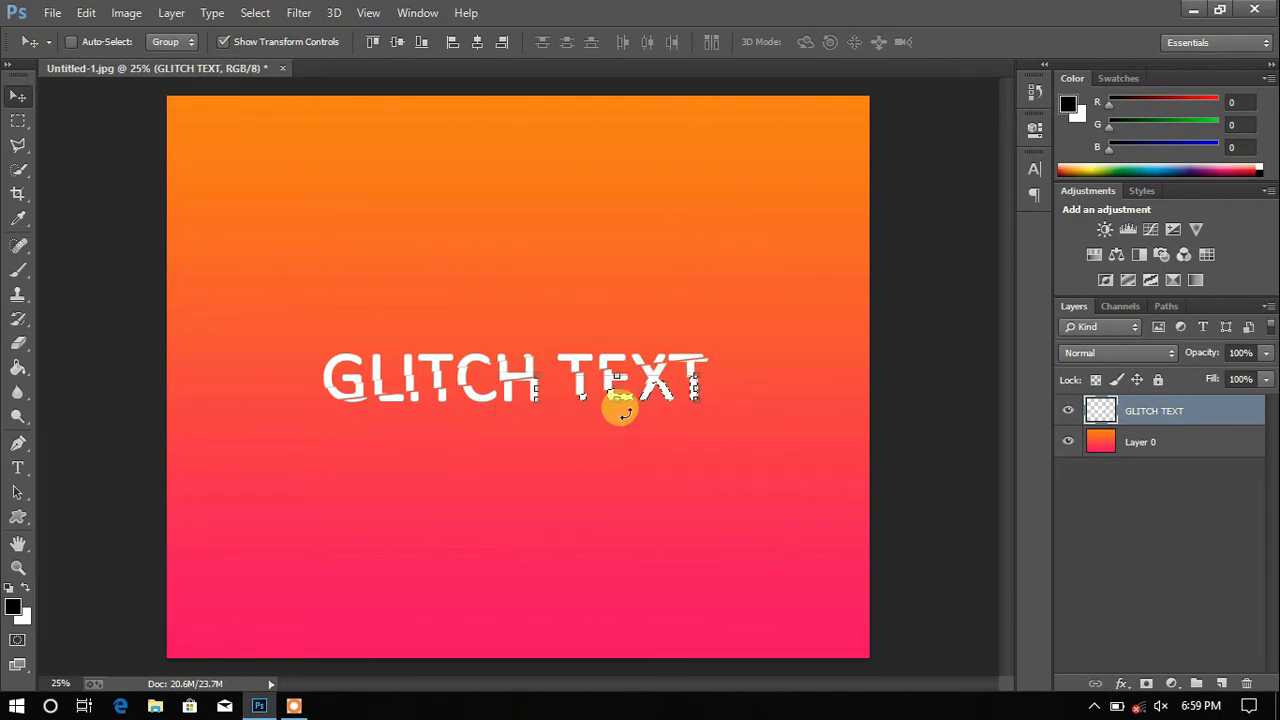
left_click(17, 145)
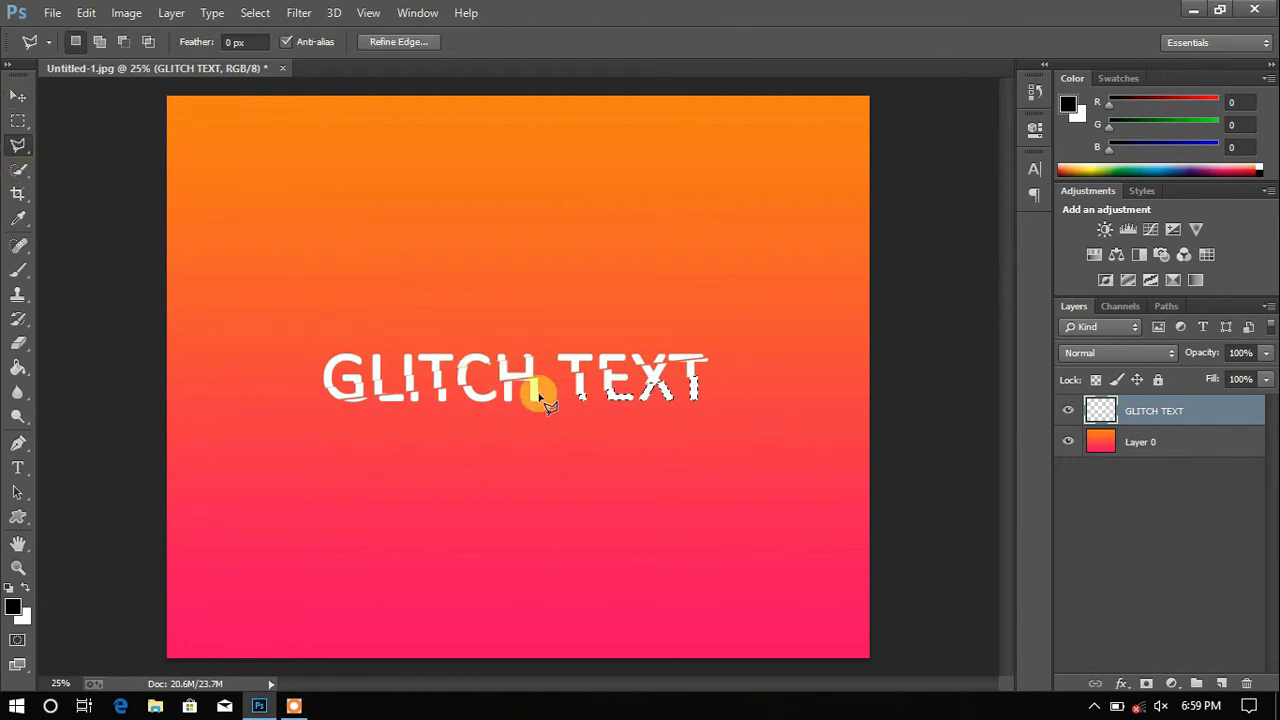
right_click(616, 400)
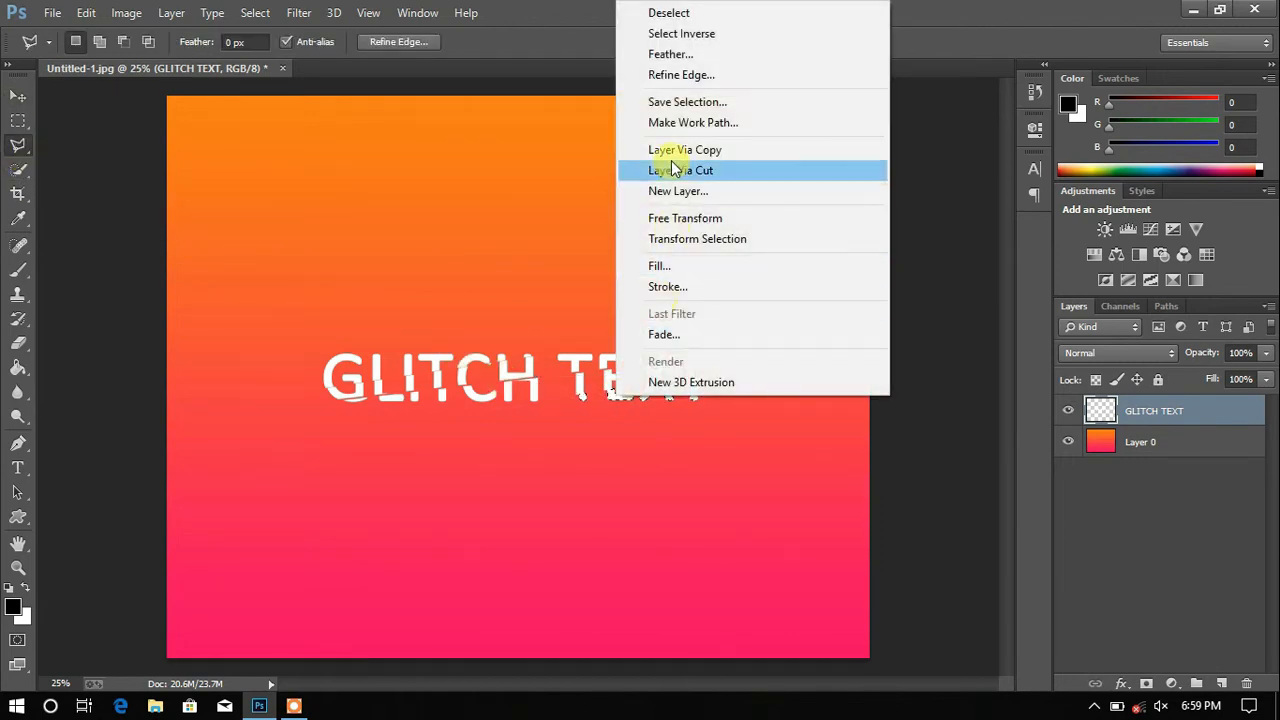
left_click(668, 14)
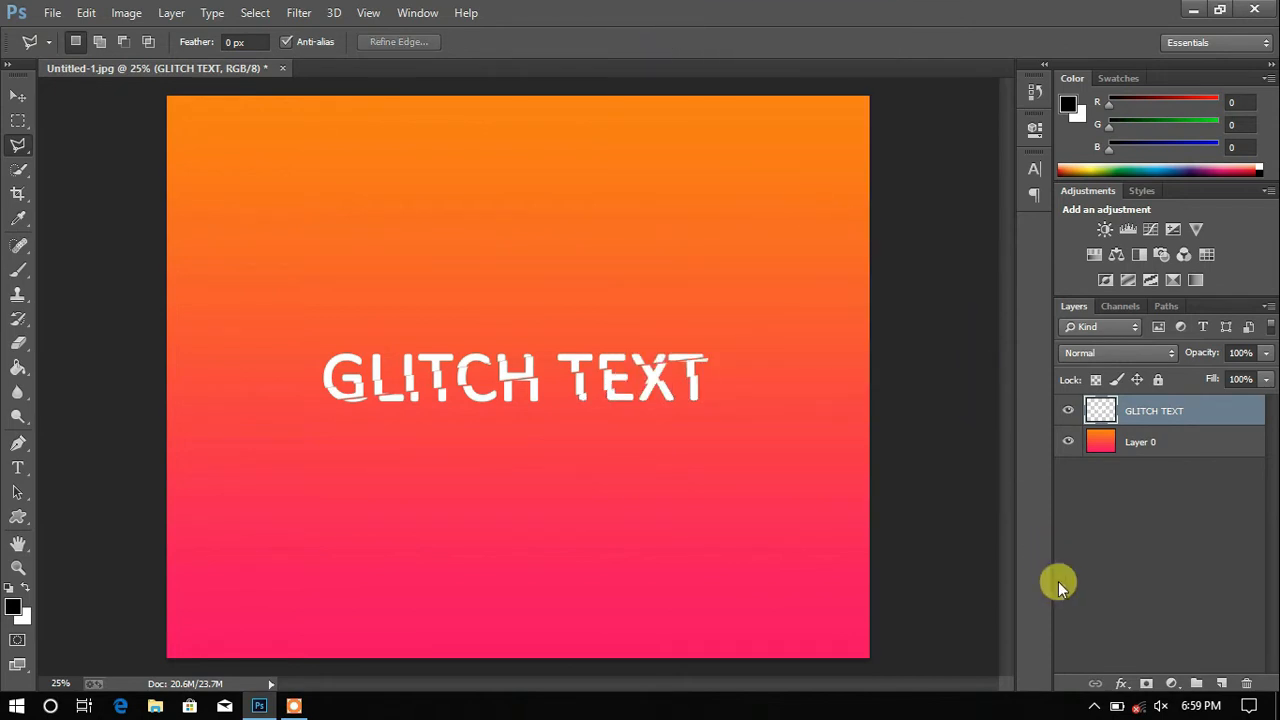
Add a drop shadow to the GLITCH TEXT layer with Normal blend mode, 100% opacity and a size of 13 px.
left_click(1120, 684)
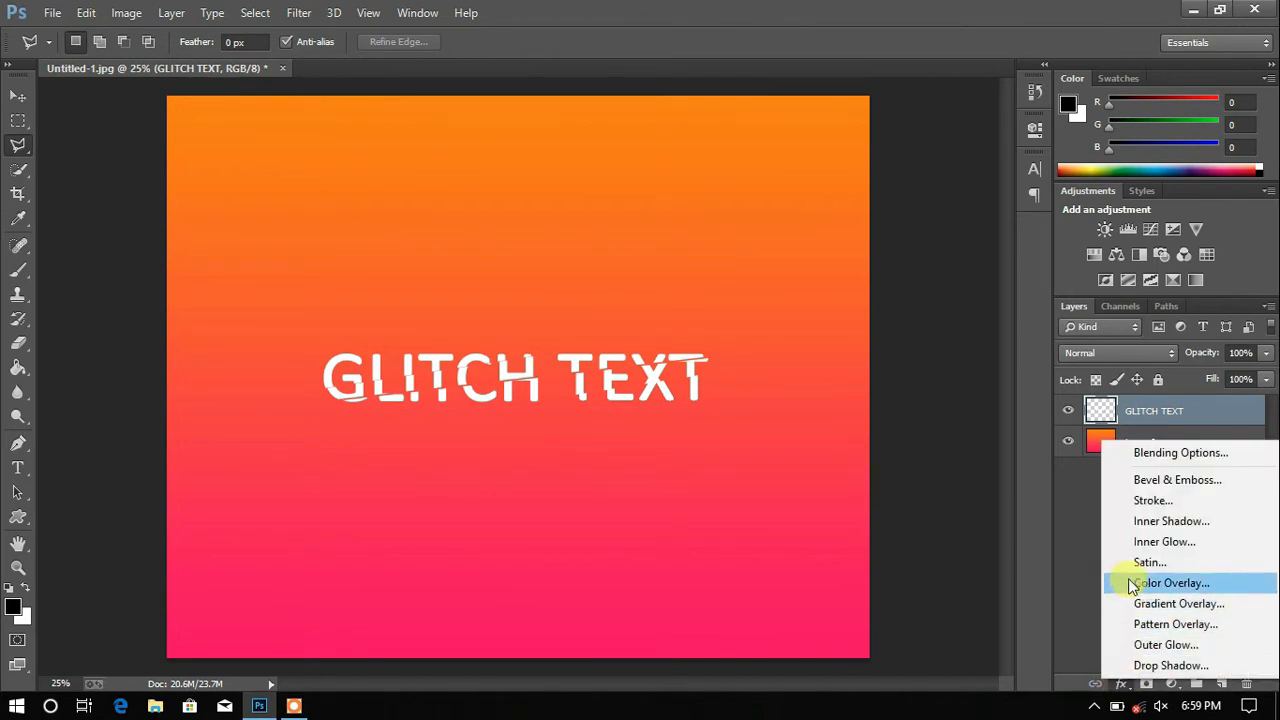
left_click(1143, 666)
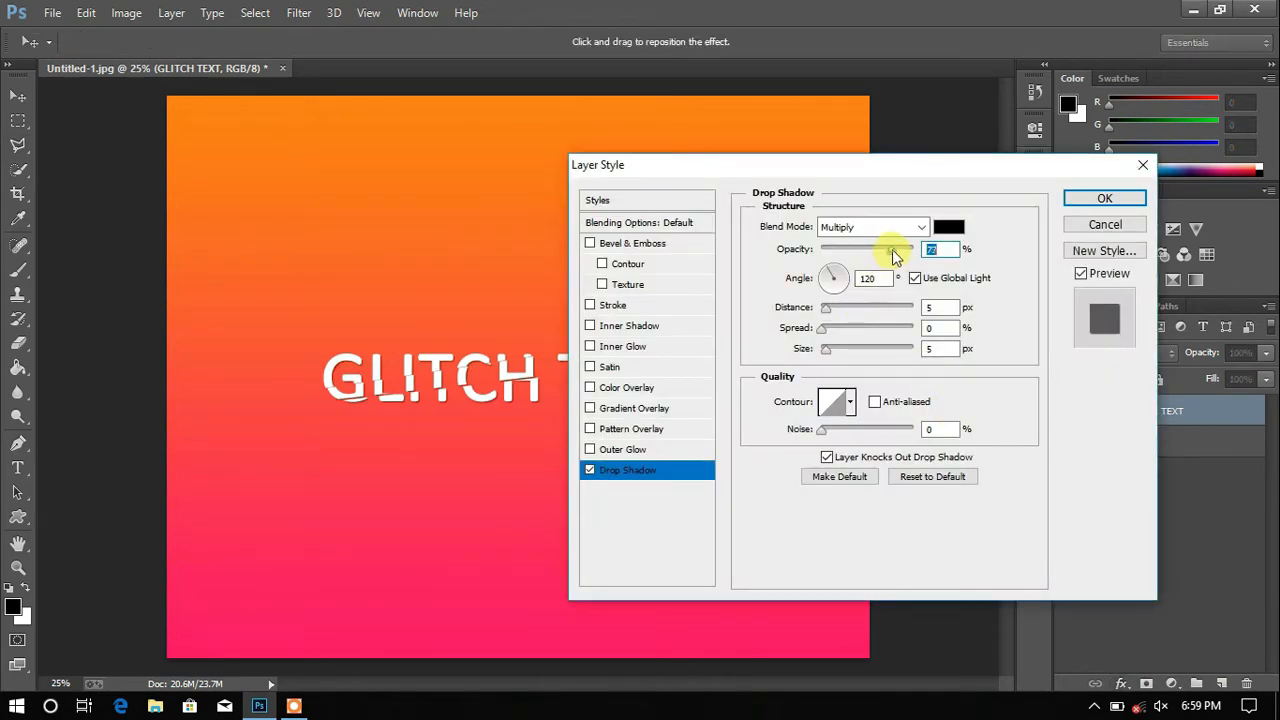
left_click(894, 228)
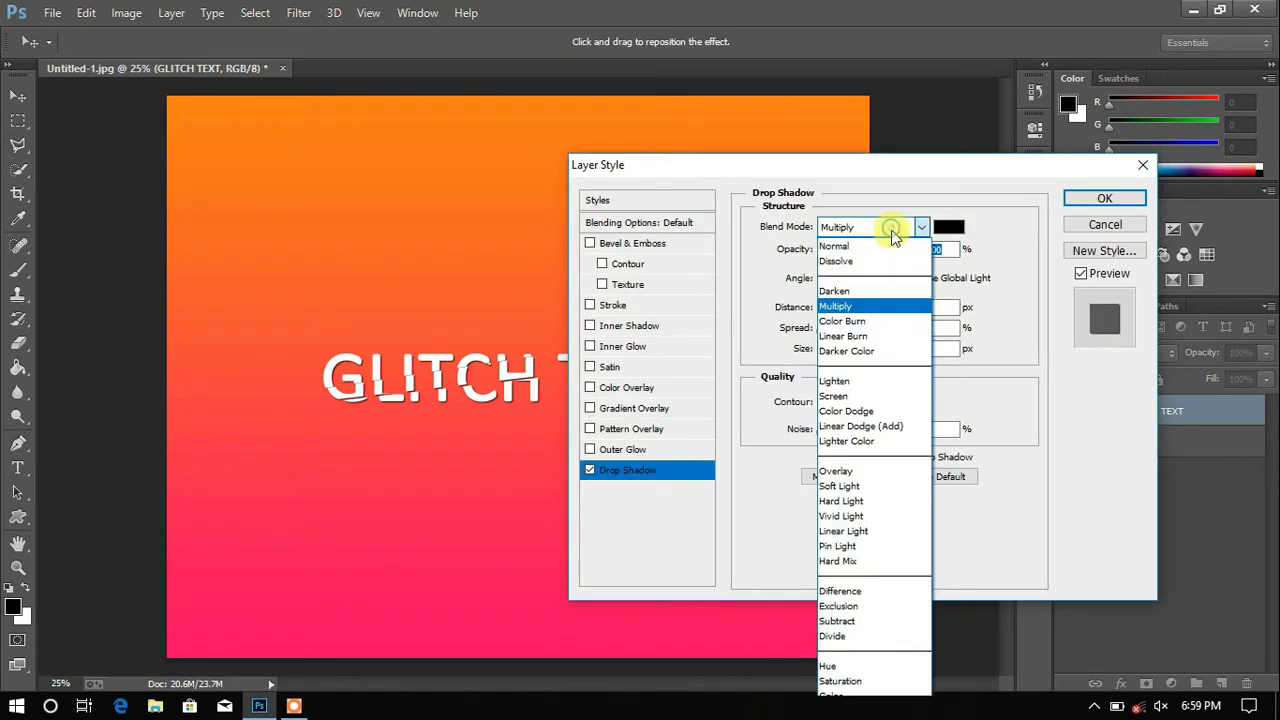
left_click(836, 247)
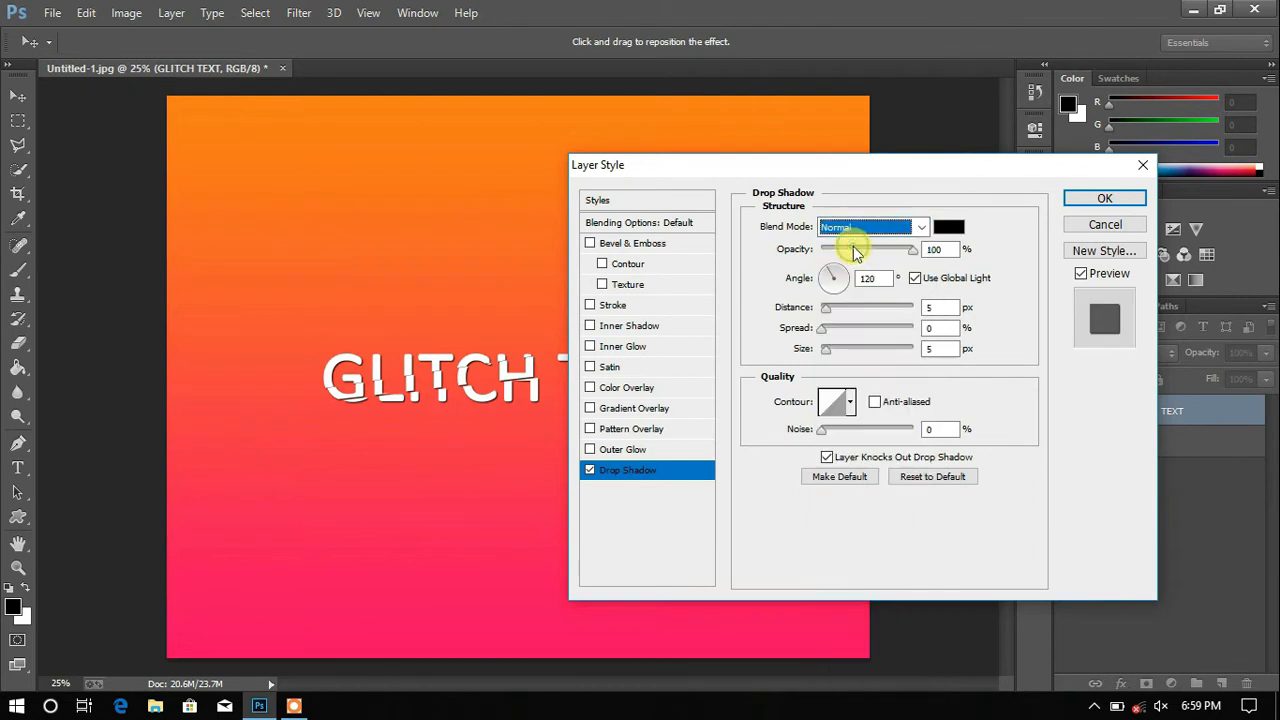
left_click(829, 351)
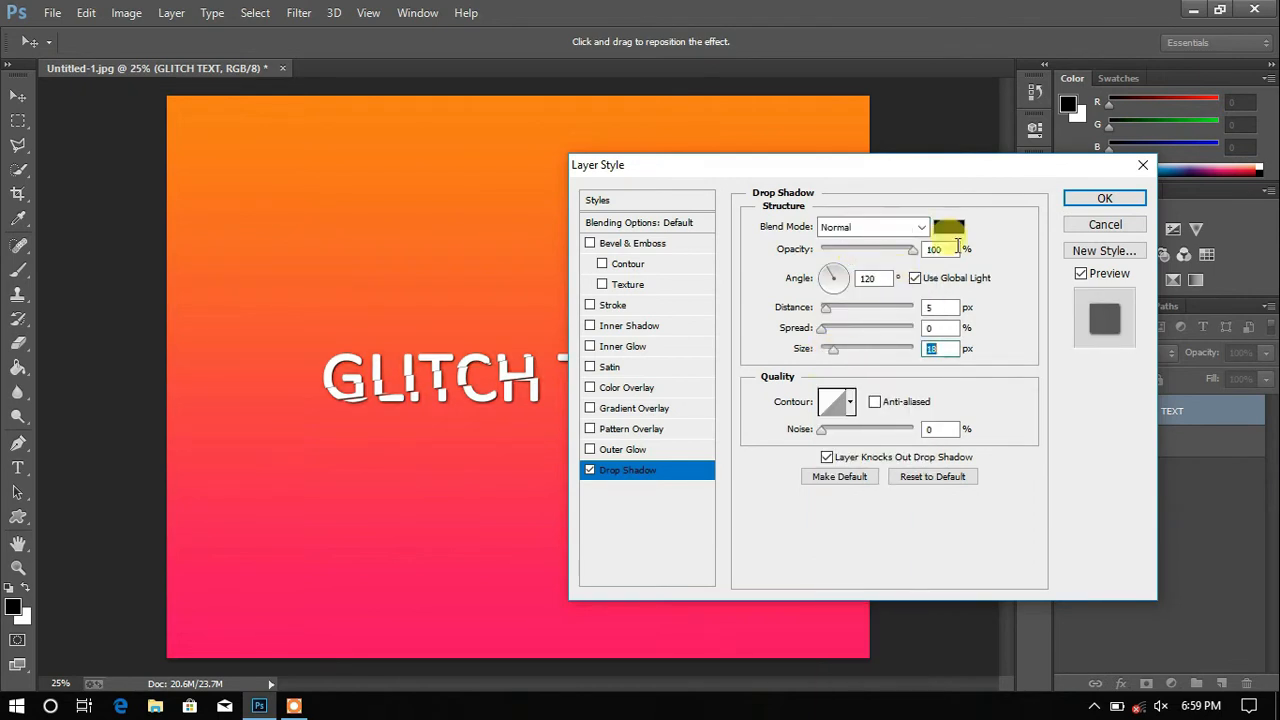
left_click(1076, 205)
Examine the sliced text and its drop shadow up close and against the whole gradient canvas.
key("ctrl+plus")
key("ctrl+plus")
key("ctrl+plus")
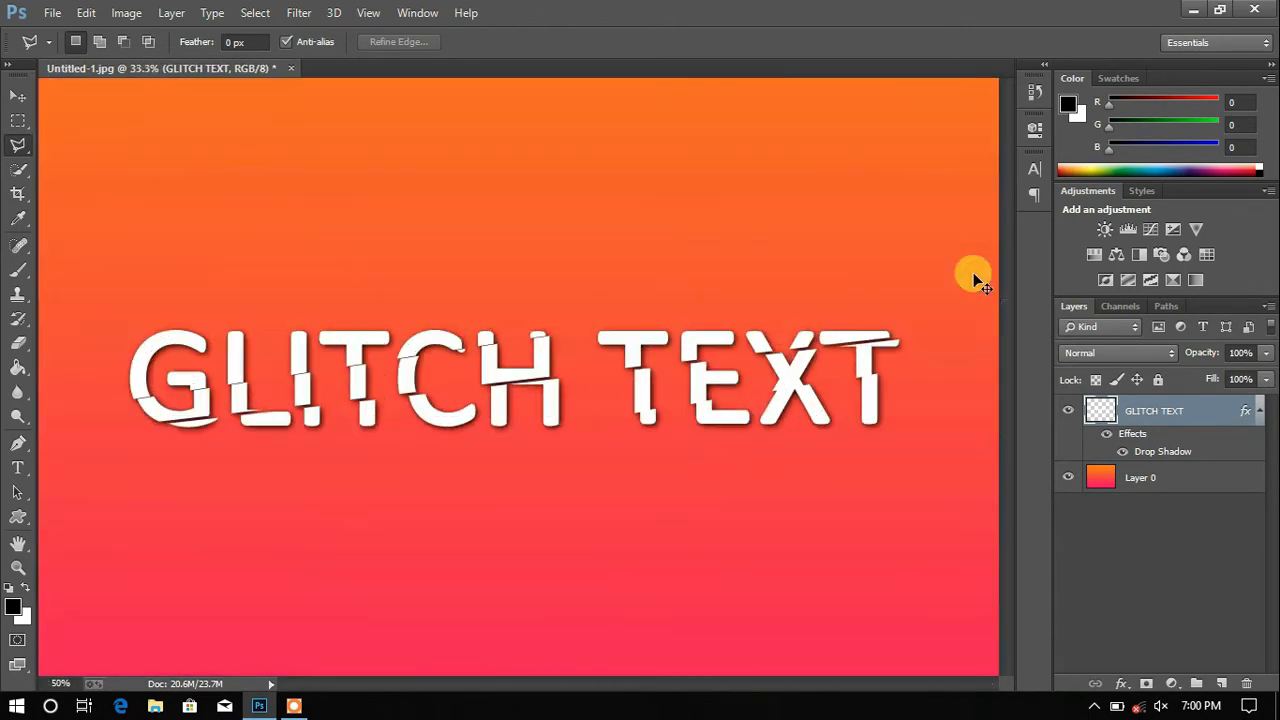
mouse_move(663, 686)
left_mouse_down()
mouse_move(643, 688)
mouse_move(717, 674)
mouse_move(657, 674)
left_mouse_up()
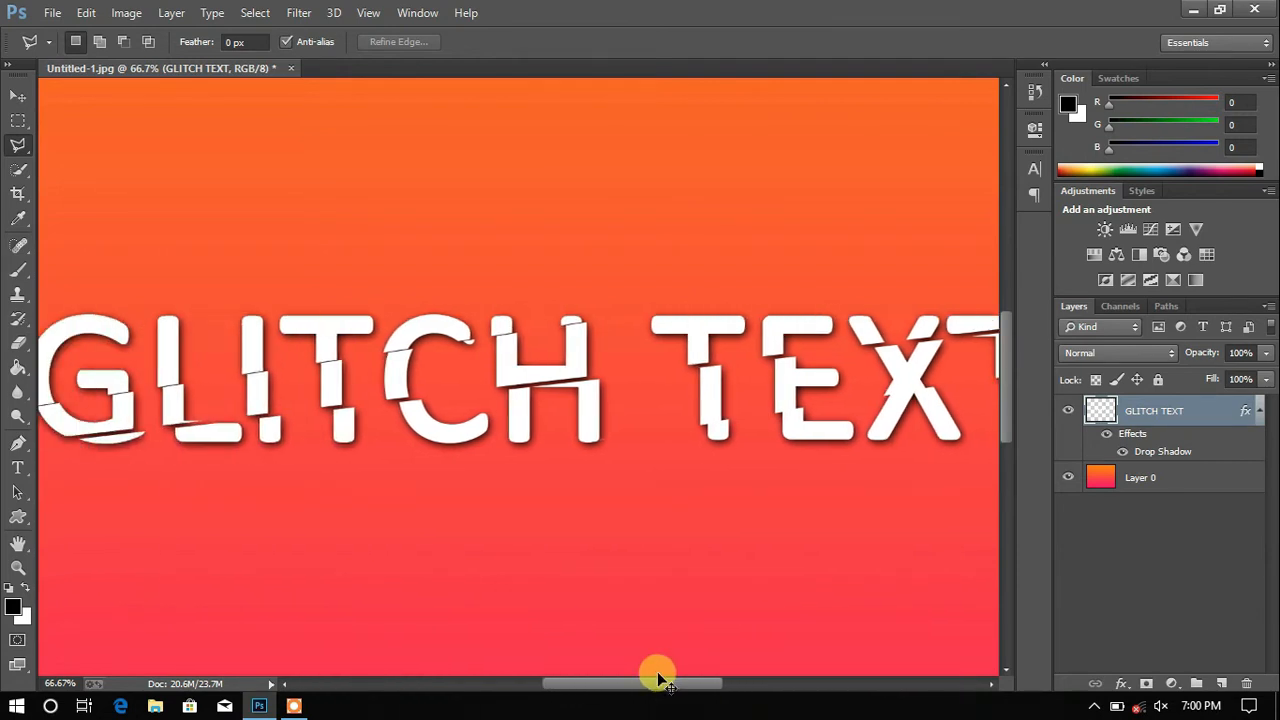
key("ctrl+minus")
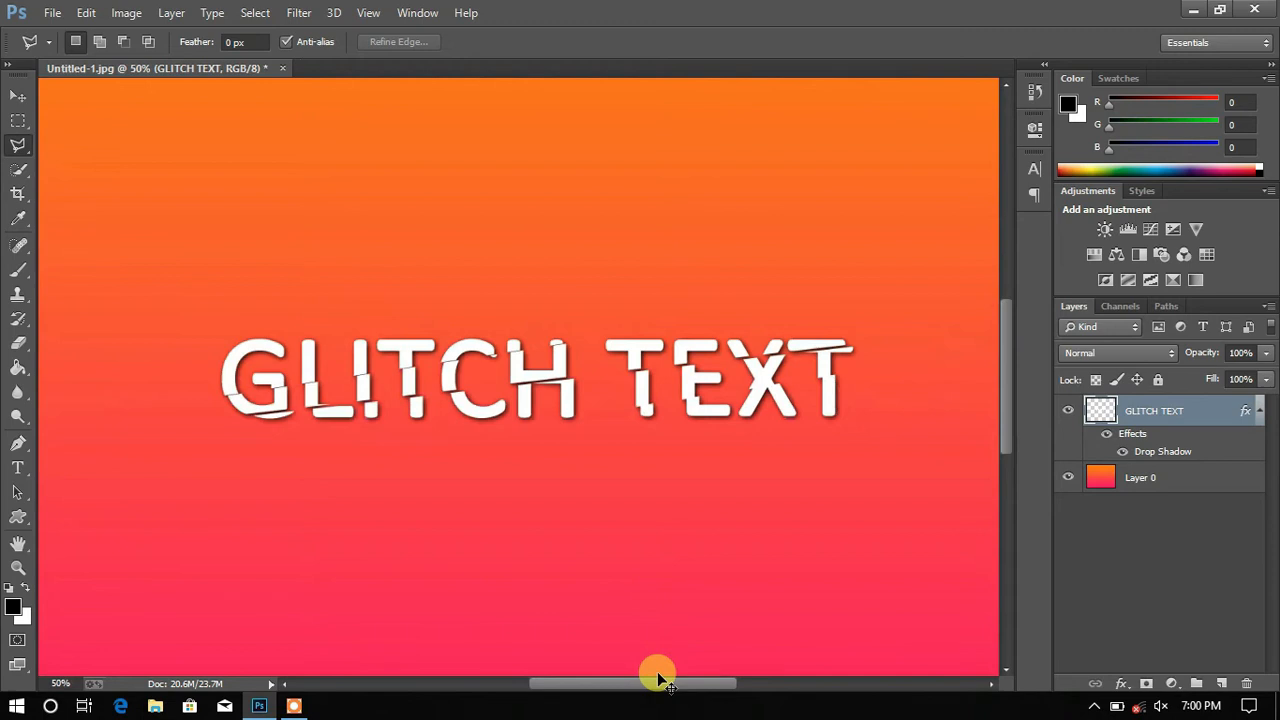
key("ctrl+minus")
key("ctrl+minus")
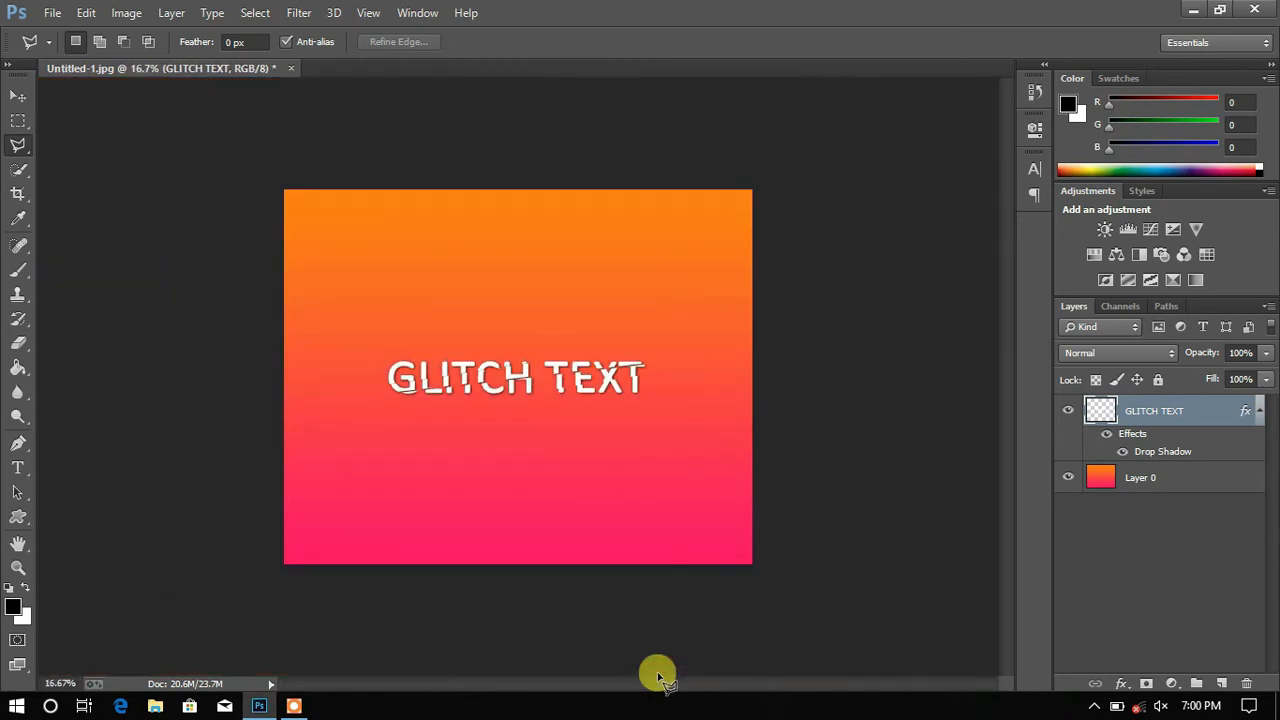
key("ctrl+plus")
key("ctrl+plus")
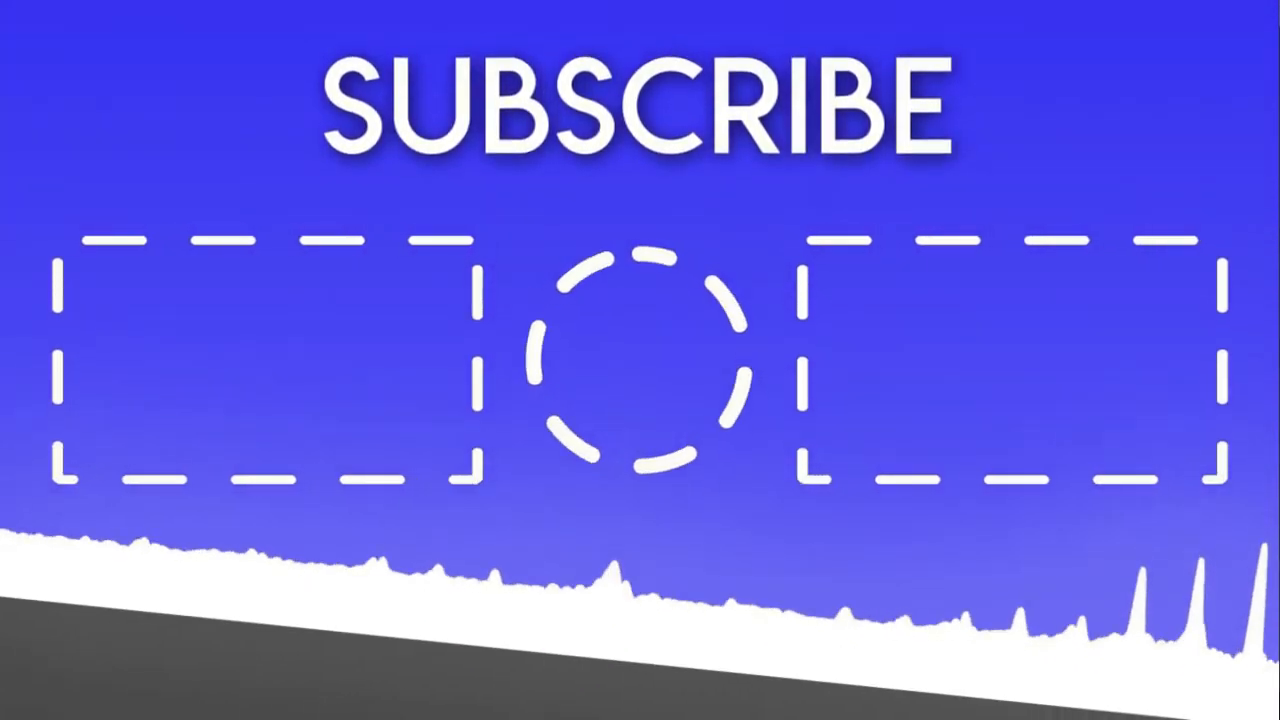